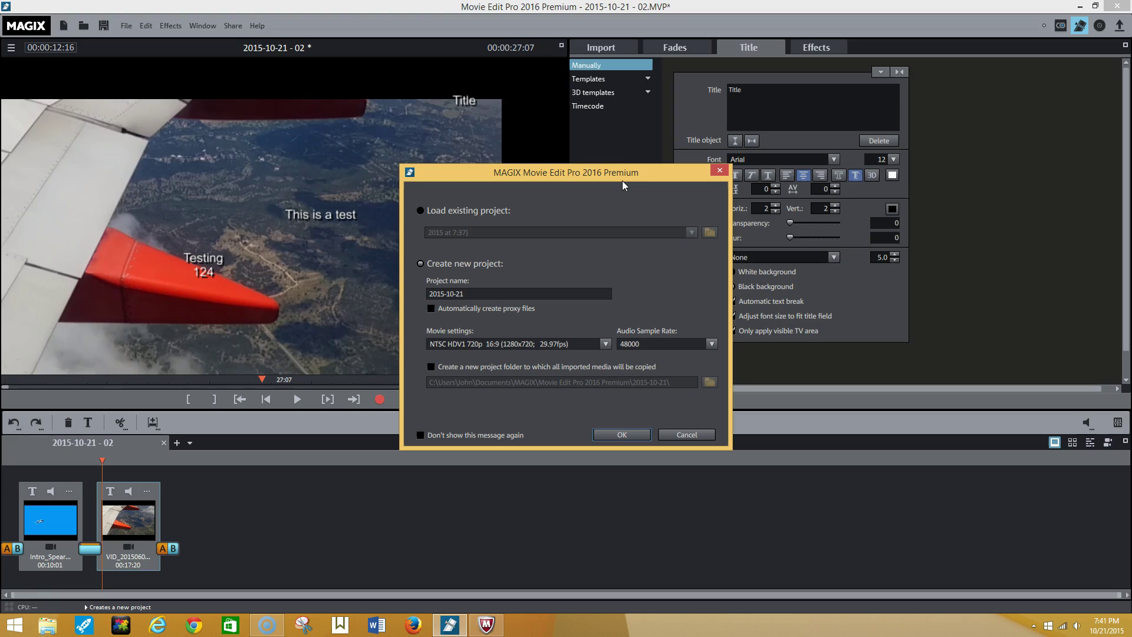
Start a new project from the File menu, with the default name 2015-10-21
left_click(618, 189)
Switch the movie format to PAL 4:3 (720x576; 25fps) and confirm creating the project
left_click(606, 344)
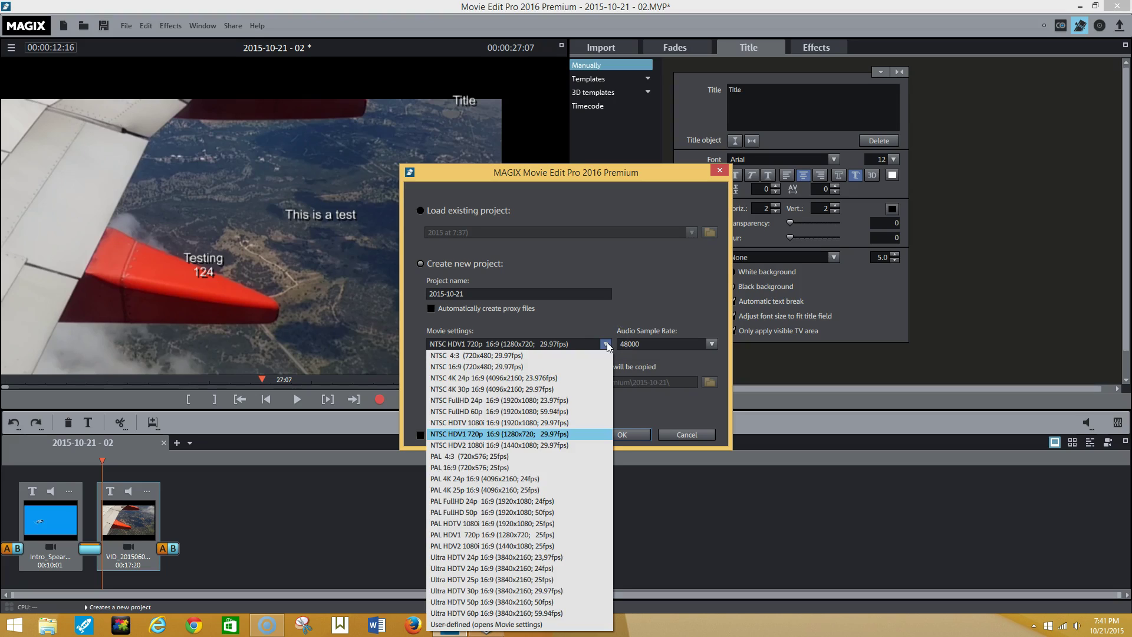
left_click(505, 436)
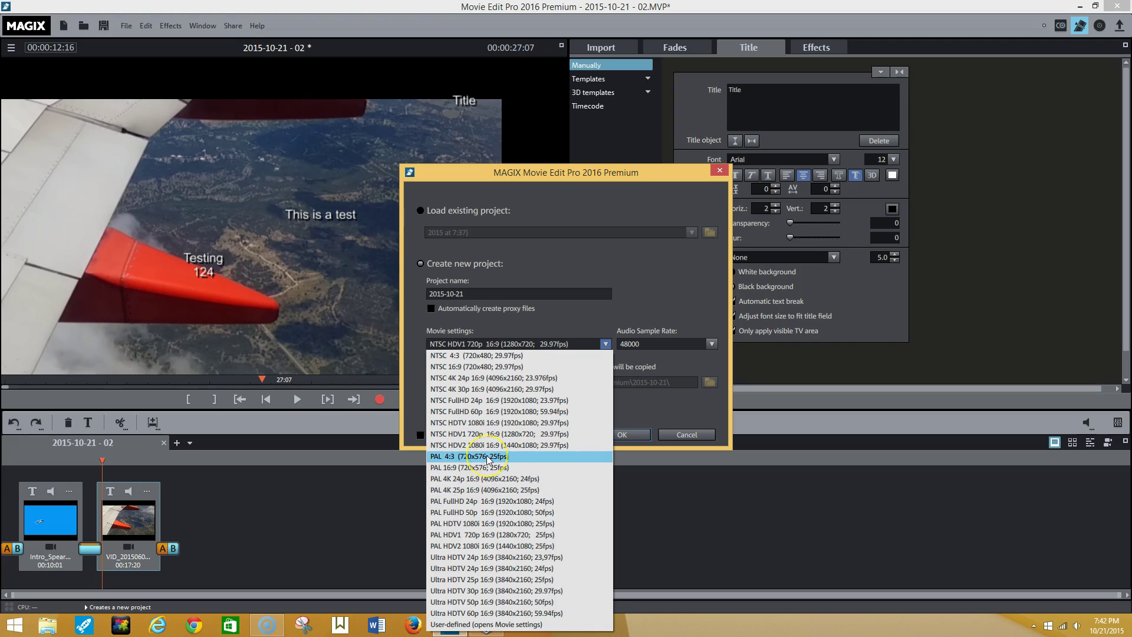
left_click(487, 458)
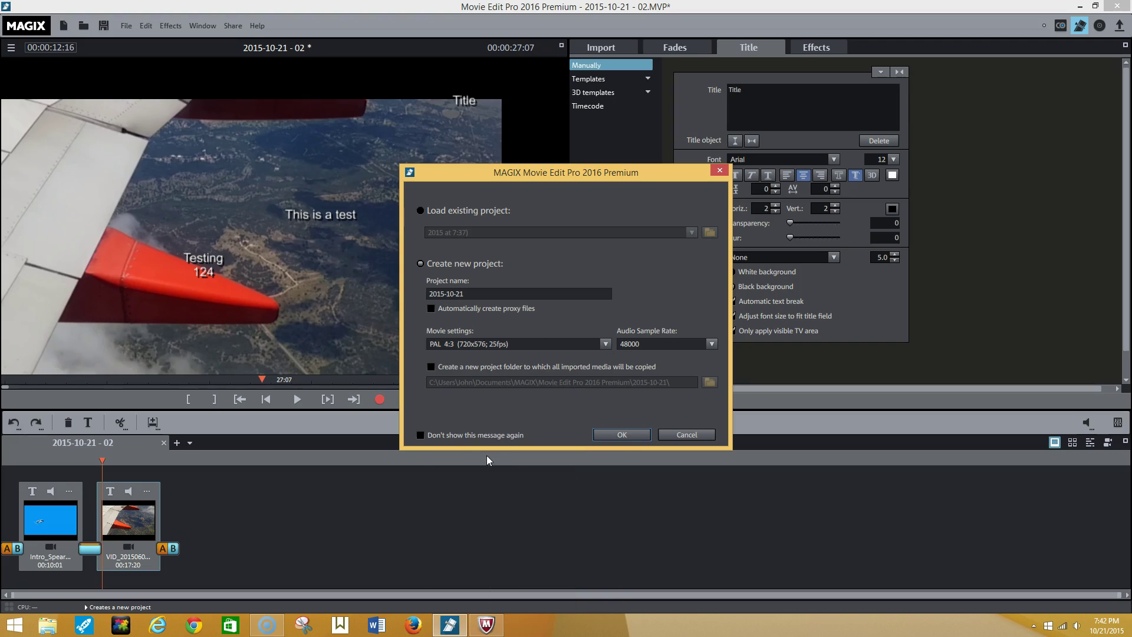
left_click(624, 435)
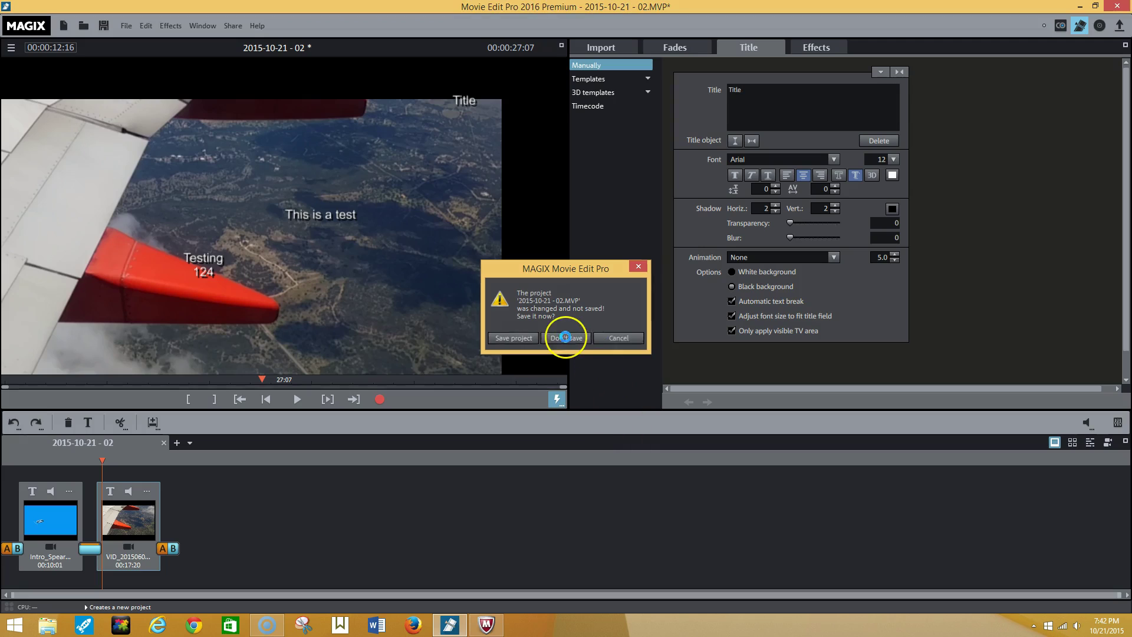
Discard the old project and import Intro_SpearsComputerWorld(1).mp4 and VID_20150609_132456.mp4, keeping 720x576
left_click(567, 338)
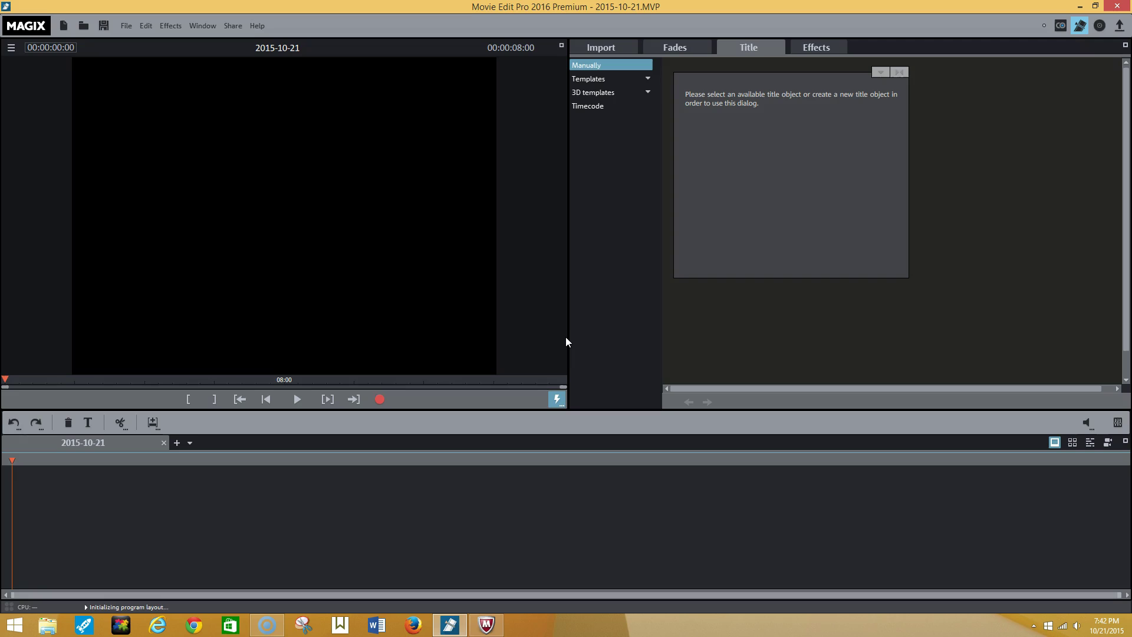
left_click(126, 25)
left_click(167, 57)
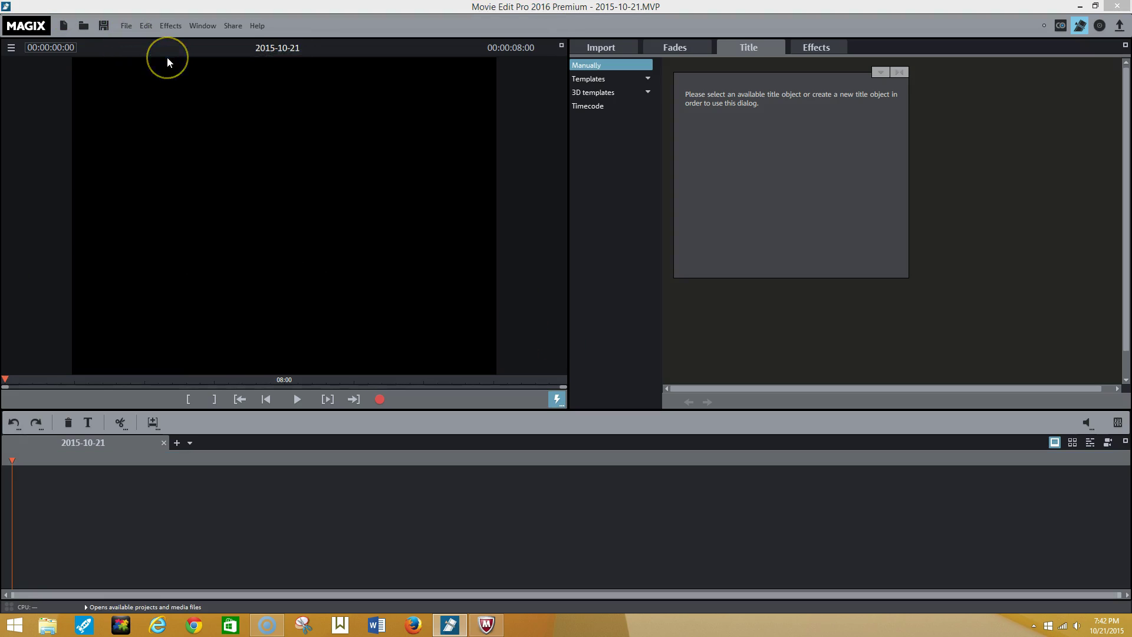
left_click(503, 295)
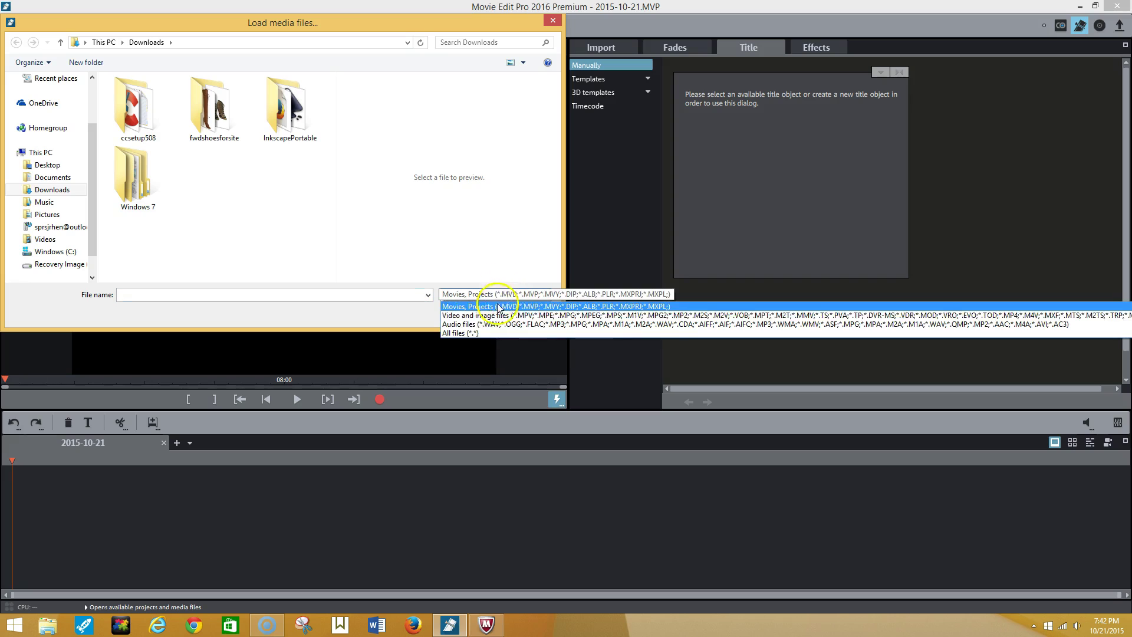
left_click(493, 321)
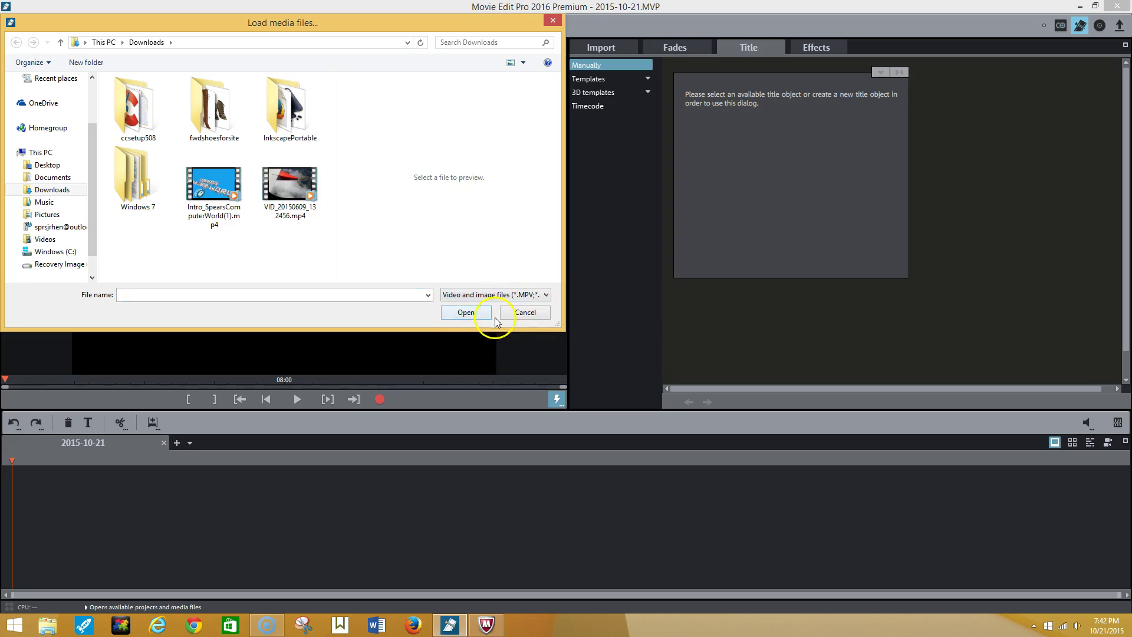
left_click_drag(182, 253, 330, 176)
left_click(464, 312)
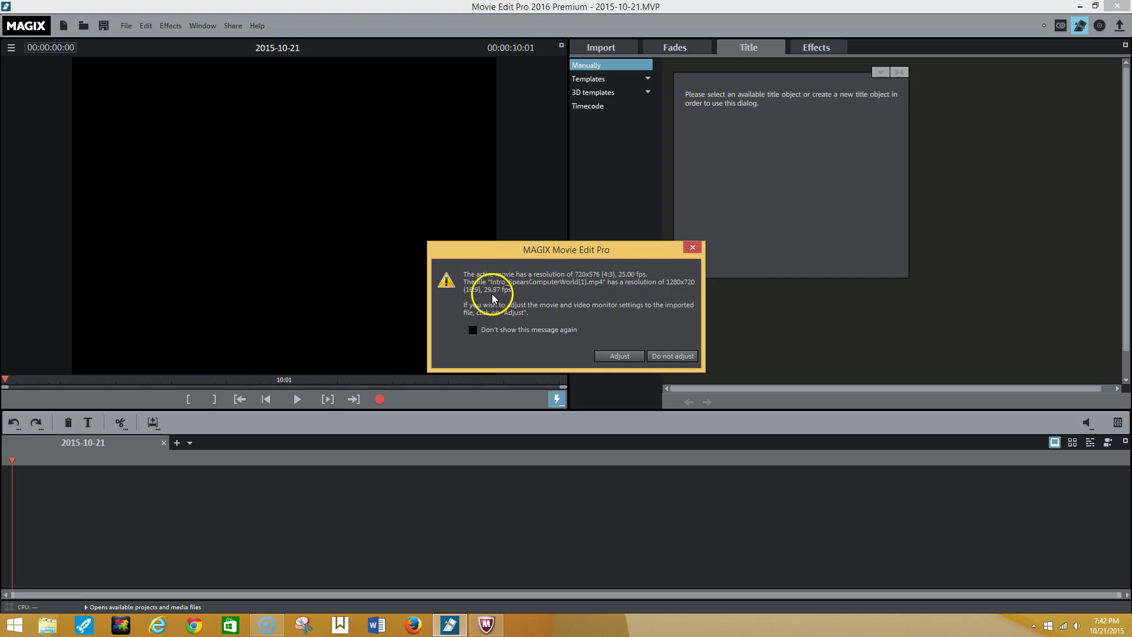
left_click(665, 357)
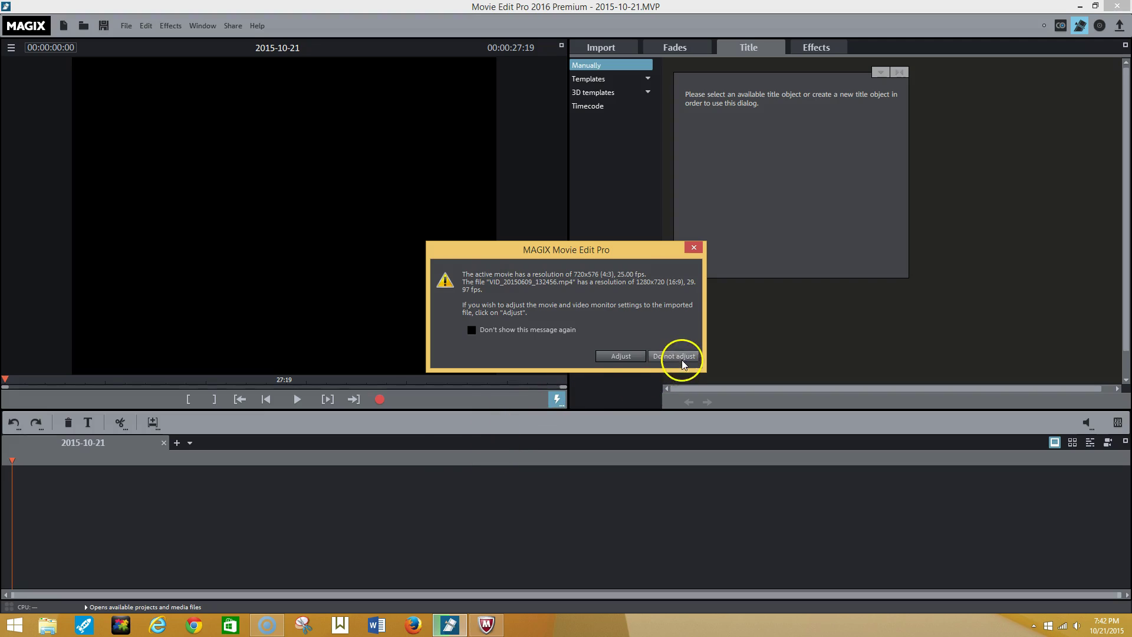
left_click(682, 359)
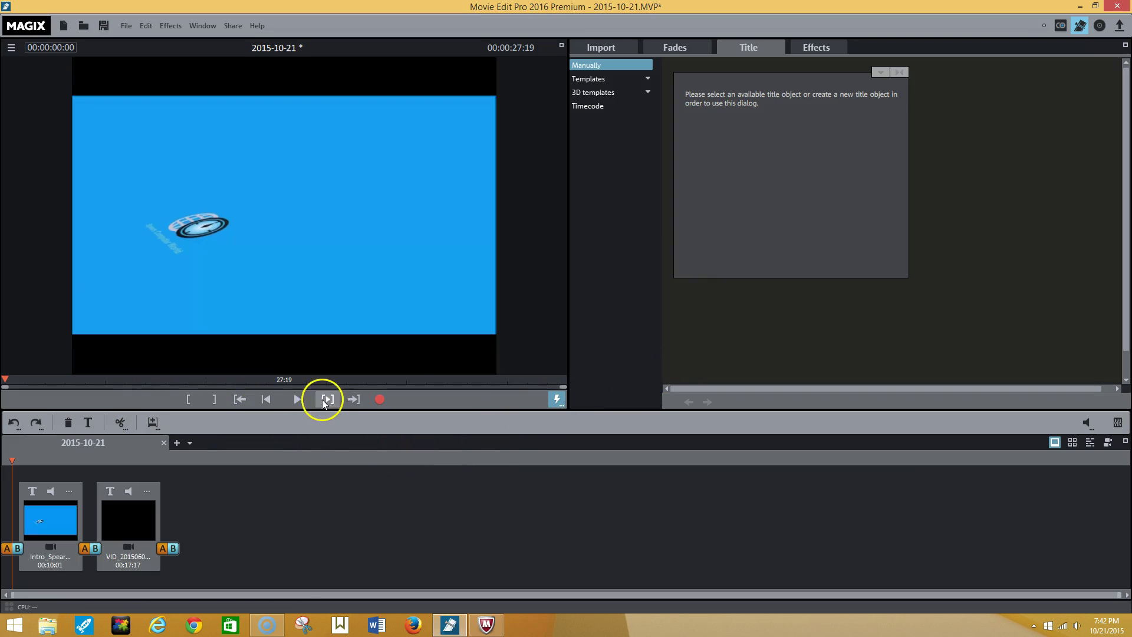
left_click(298, 399)
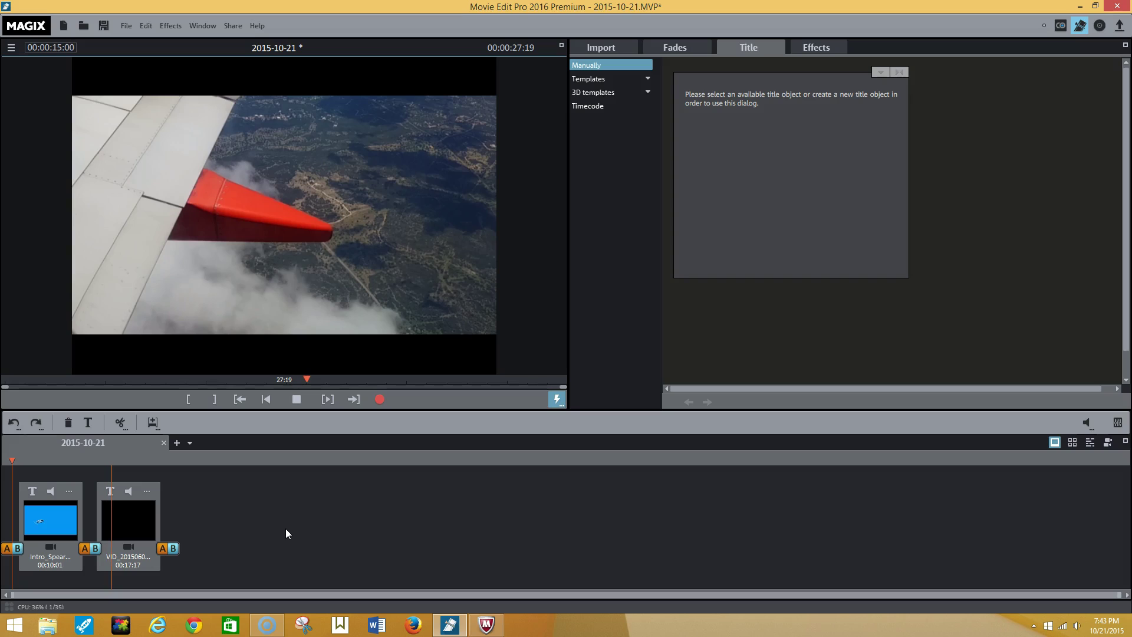
left_click(295, 417)
left_click(298, 402)
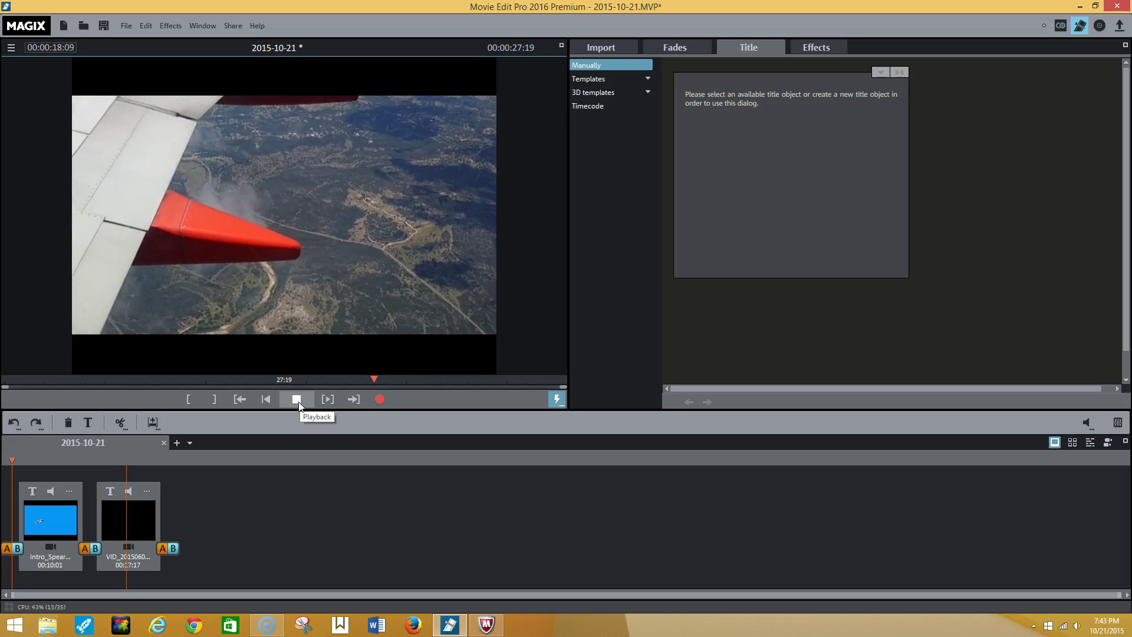
left_click(298, 401)
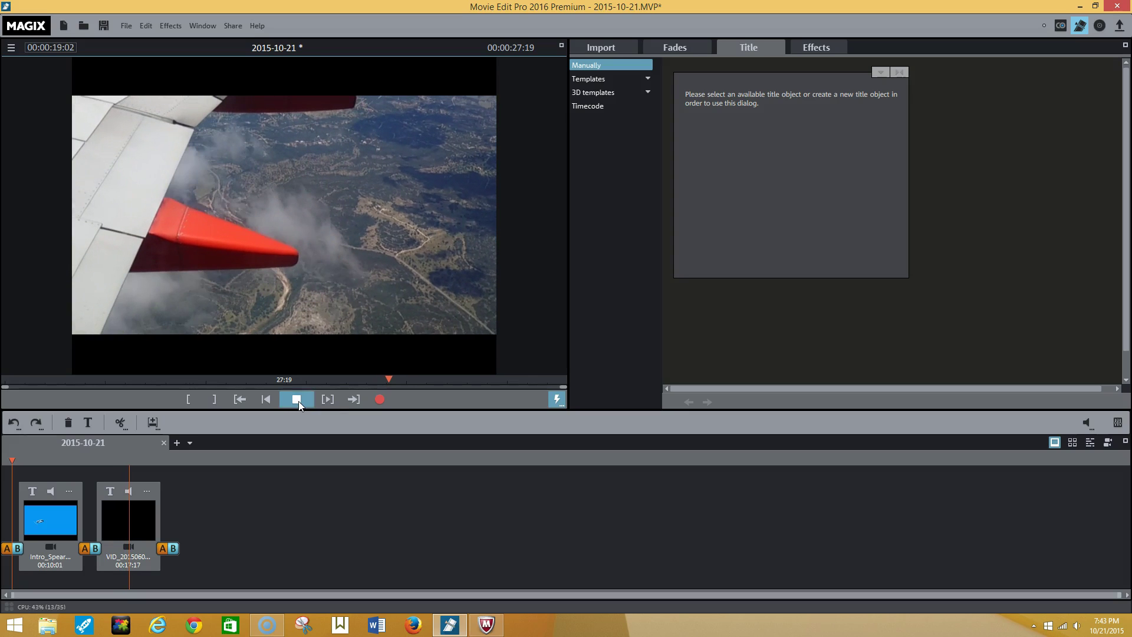
left_click(126, 529)
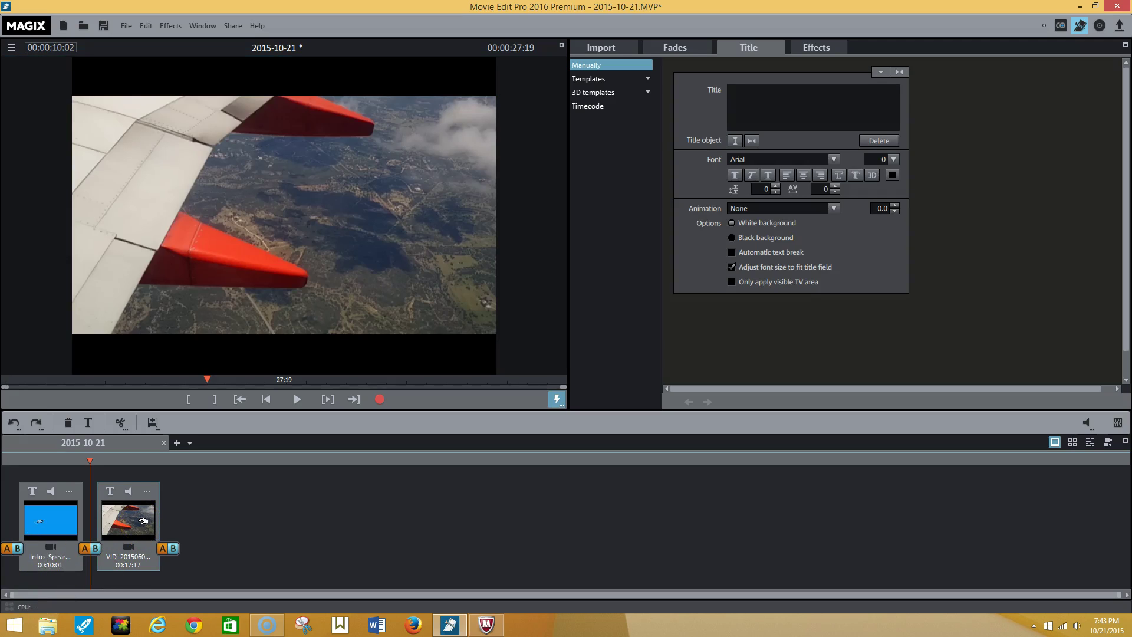
Delete the flight clip, put a 1 s Fold up fade on the intro's start, and preview it
key("Delete")
left_click(124, 531)
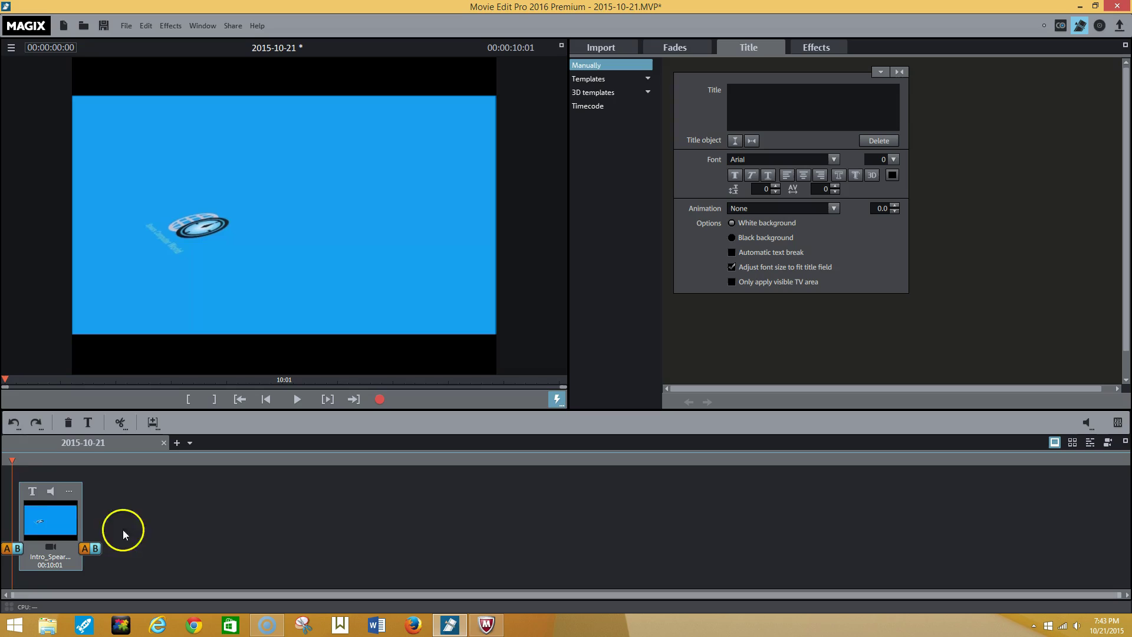
left_click(683, 48)
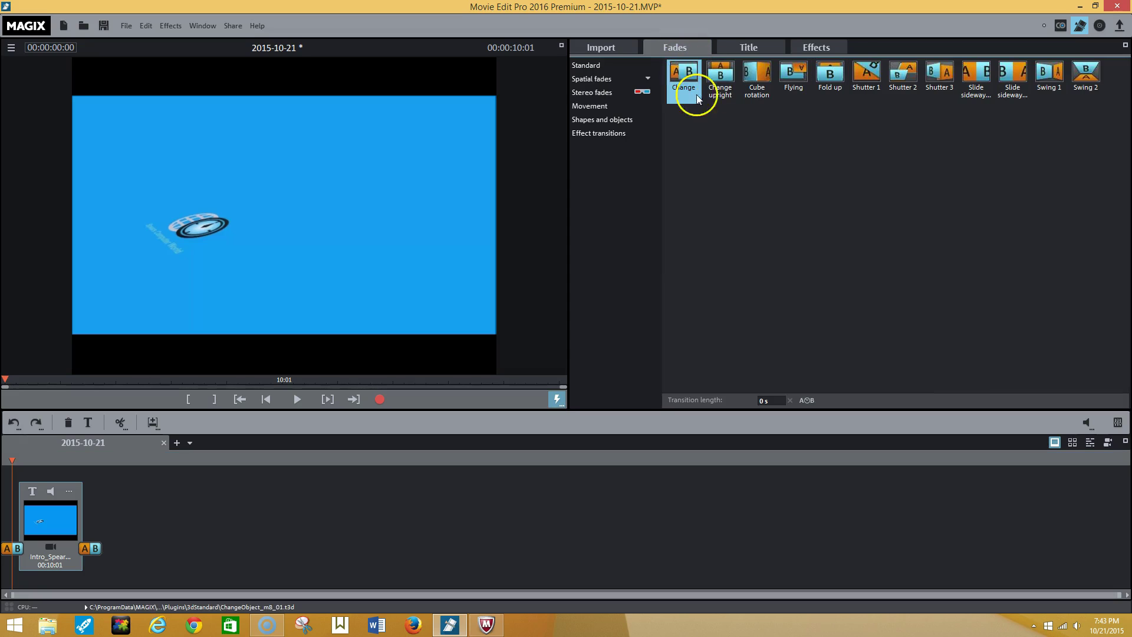
mouse_move(832, 64)
left_mouse_down()
mouse_move(437, 303)
mouse_move(30, 496)
left_mouse_up()
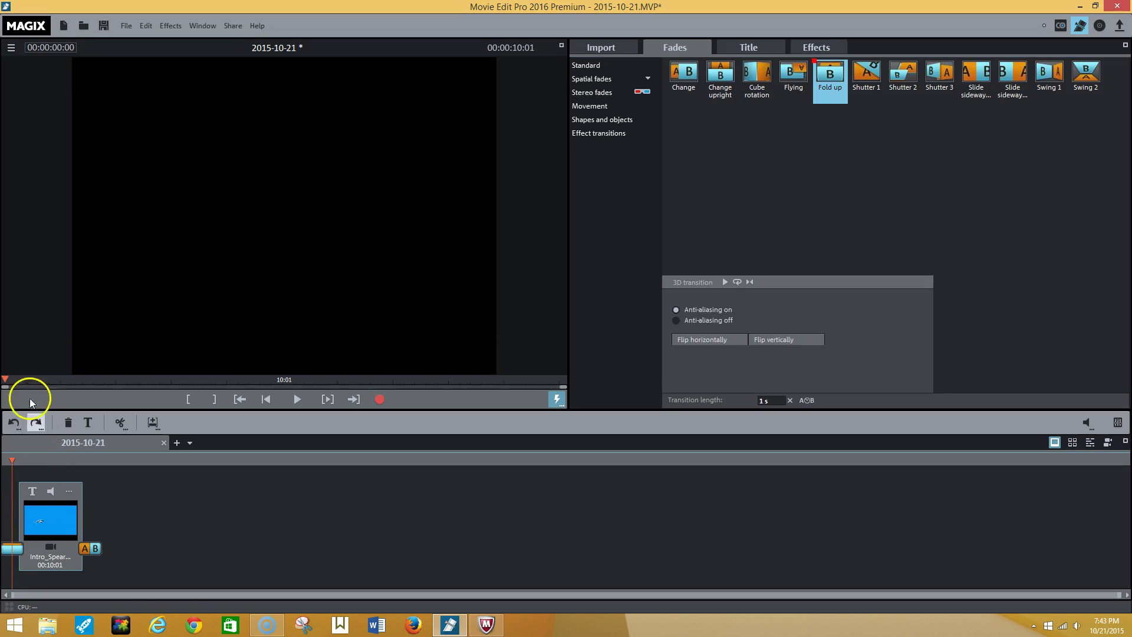
left_click(296, 399)
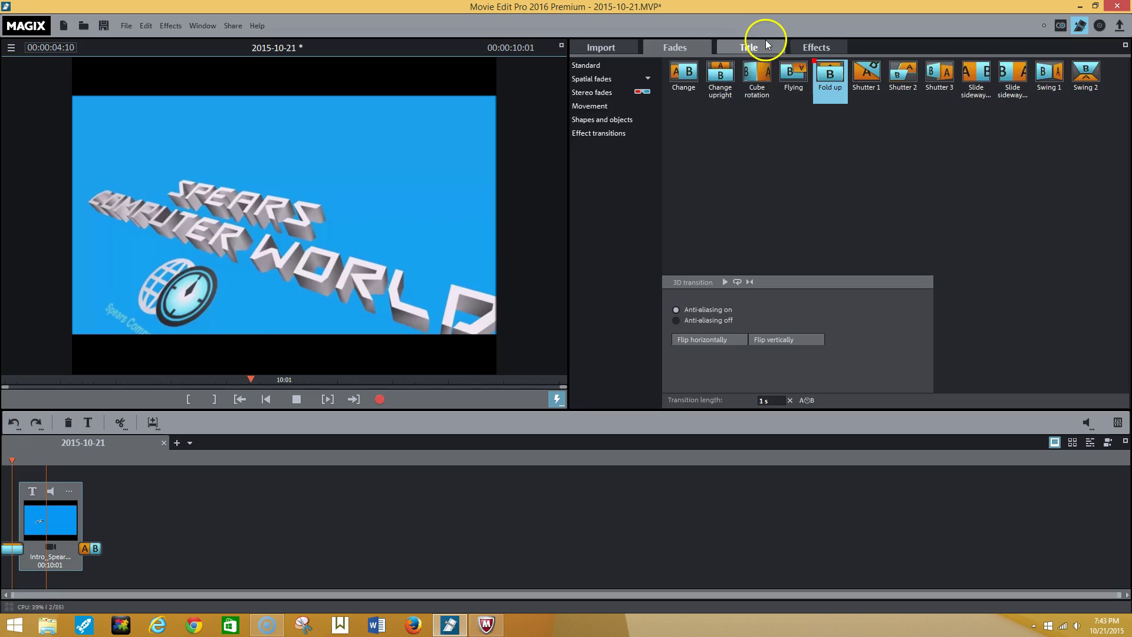
Add a trial title object to the intro on the Title tab, then delete it
left_click(747, 49)
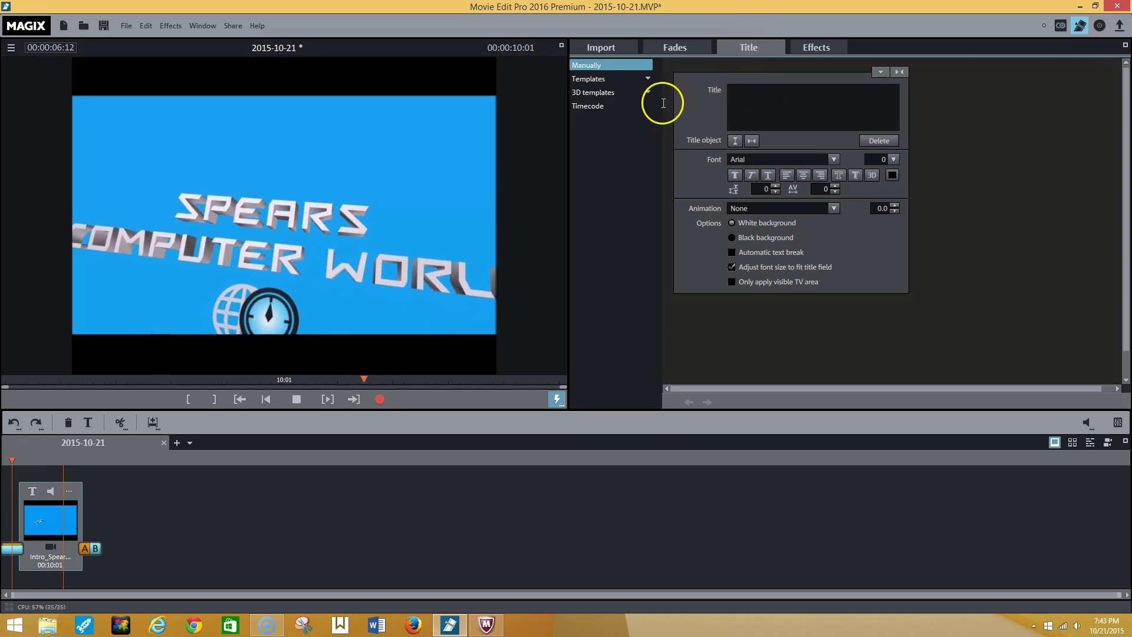
left_click(255, 171)
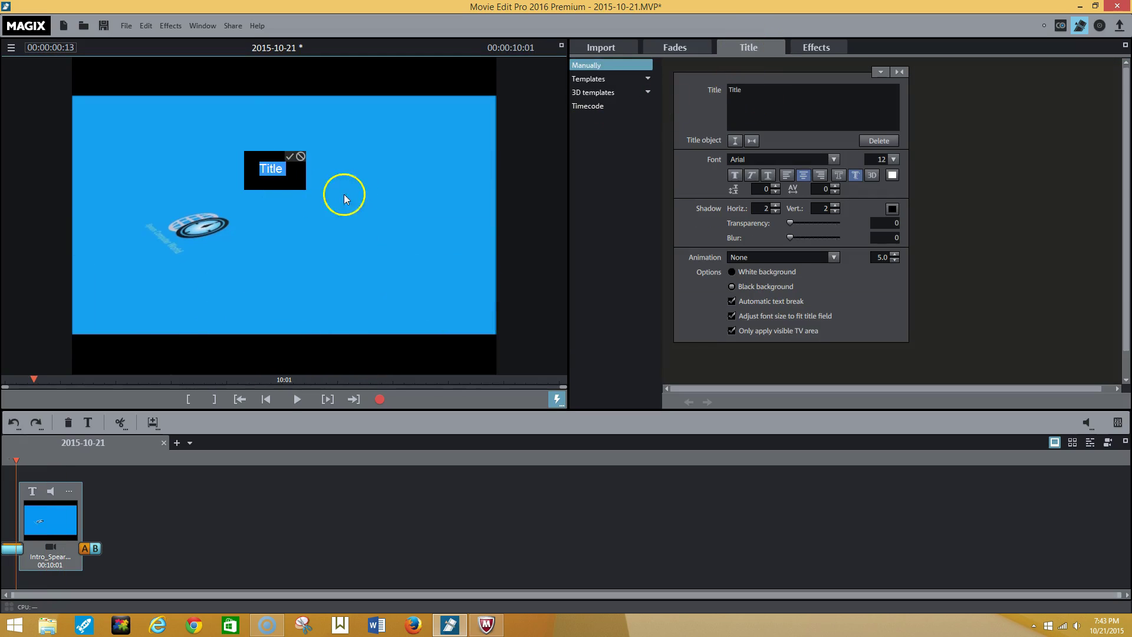
left_click(299, 157)
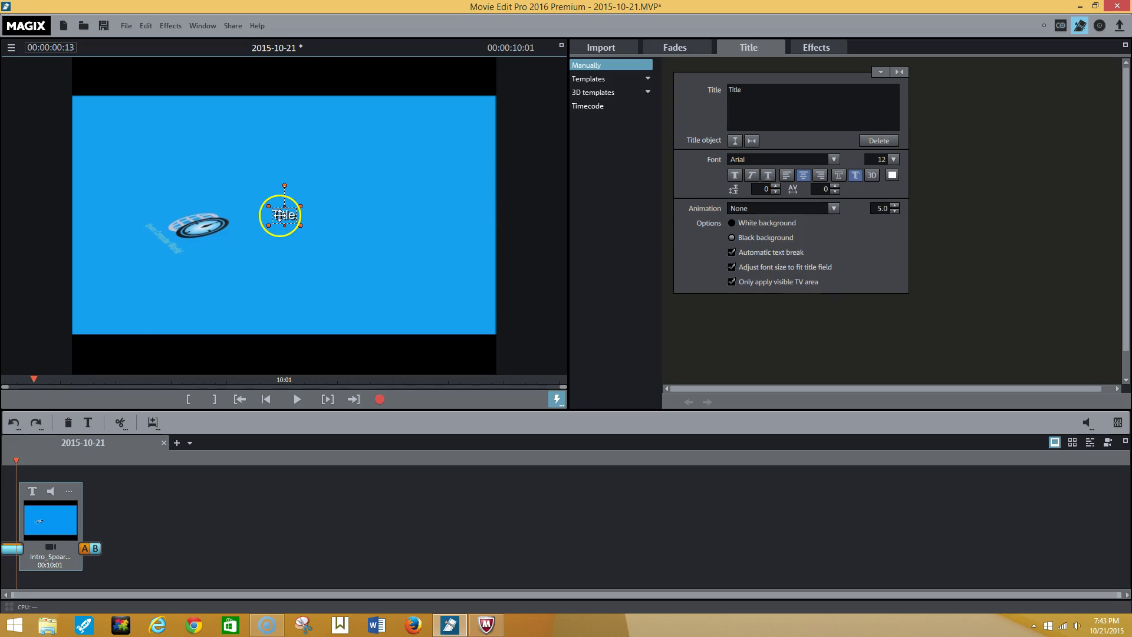
key("Delete")
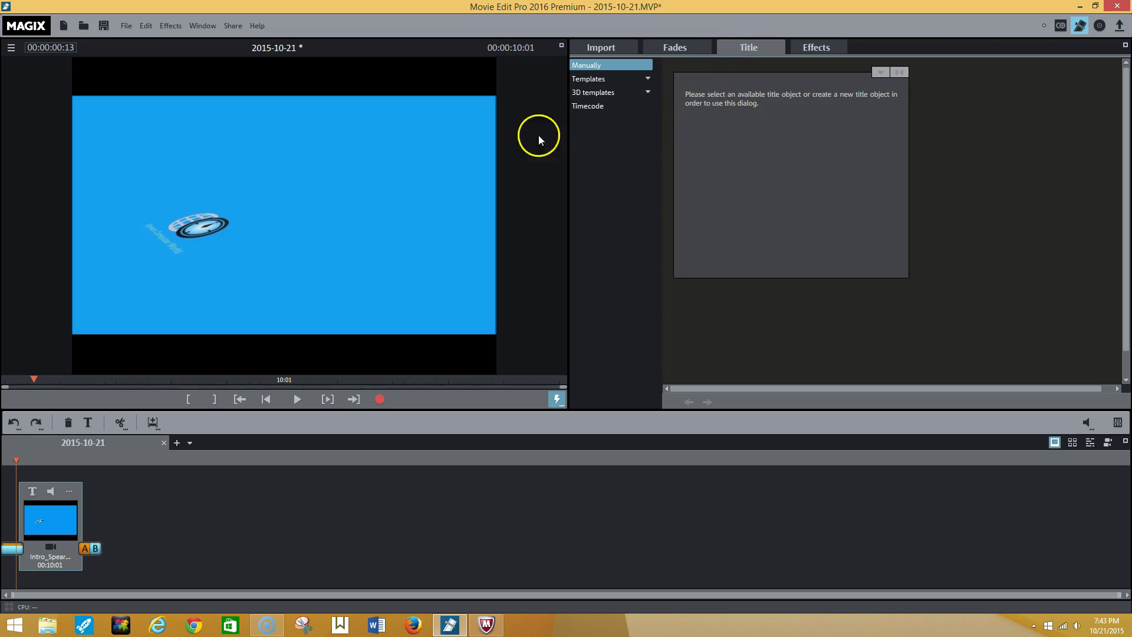
Add a new title object and replace its default text with 'testing'
left_click(388, 160)
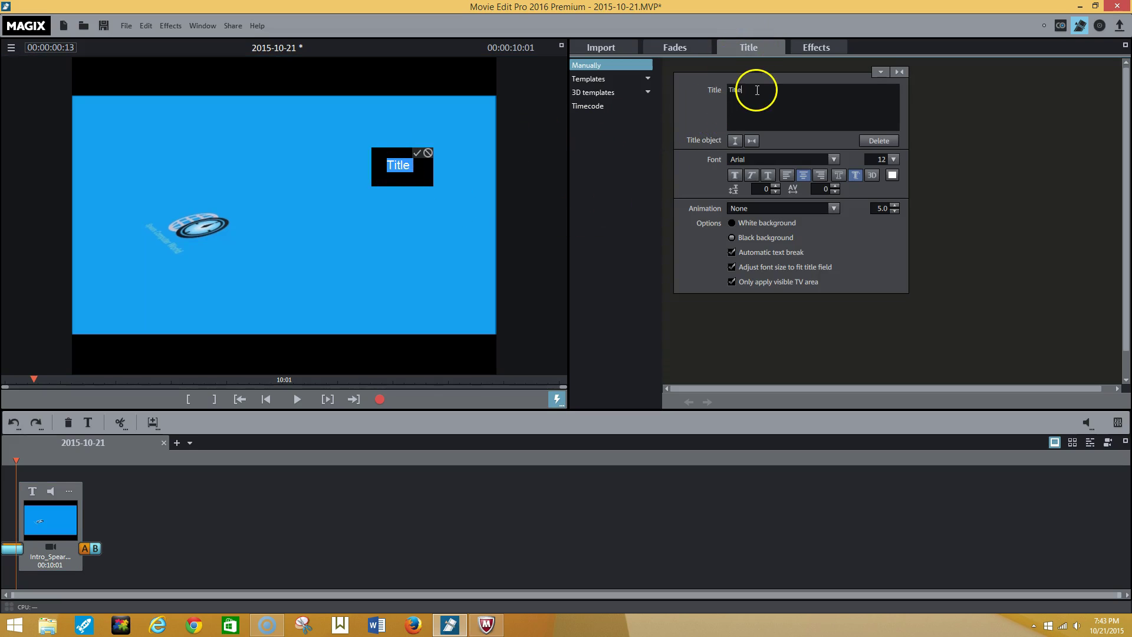
left_click_drag(757, 90, 730, 92)
type("test")
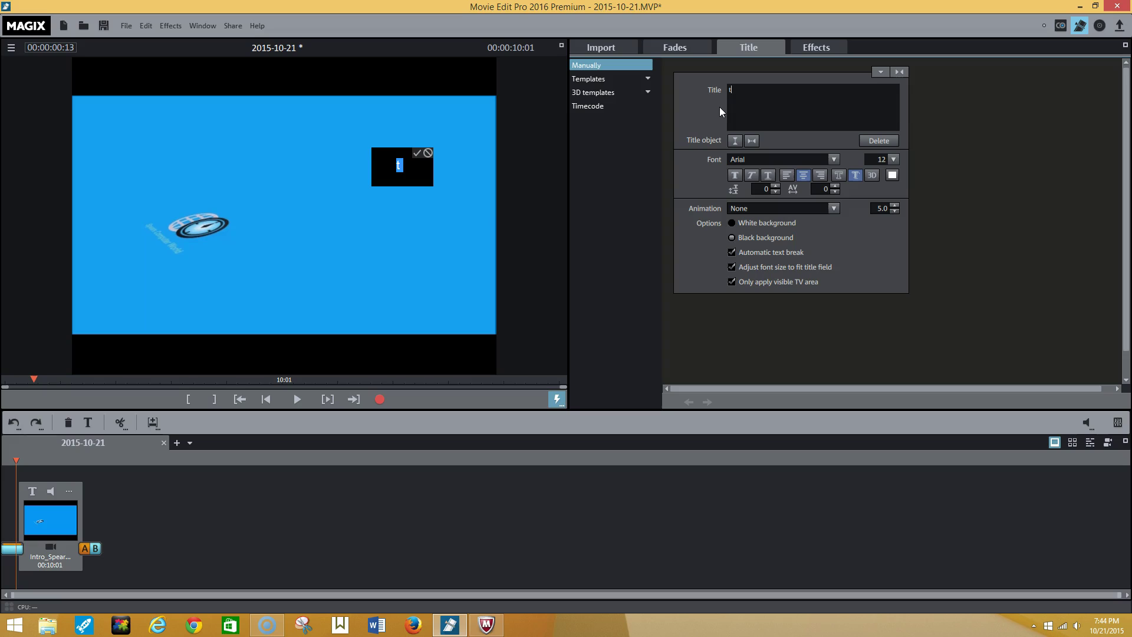
left_click(414, 170)
type("ing")
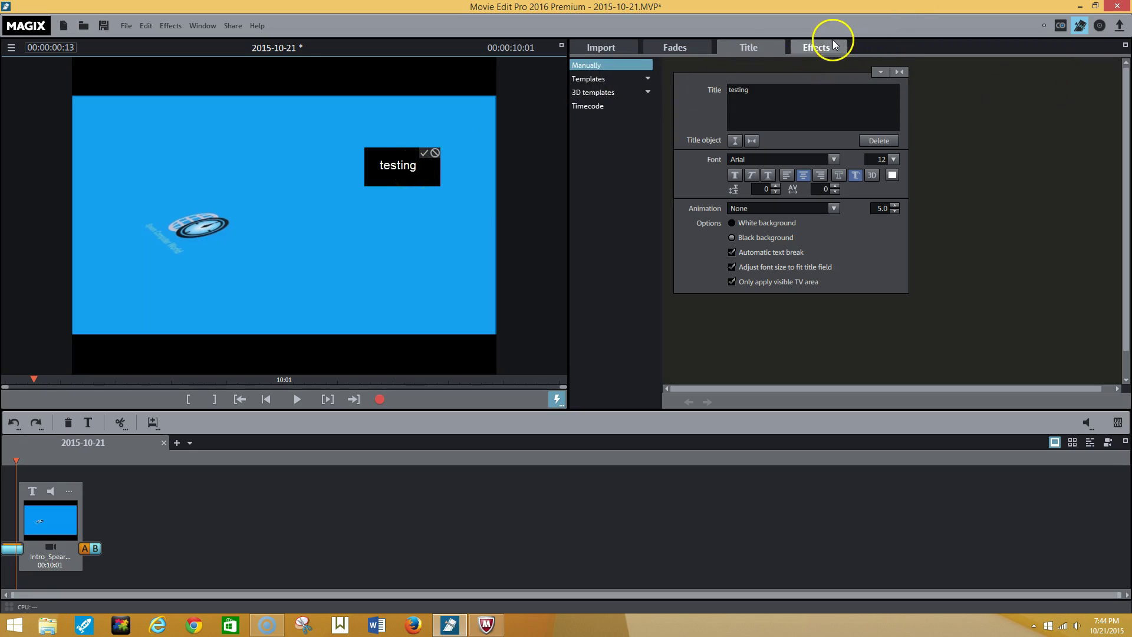
On the Effects tab, expand and collapse Video effects, View/Animation, Stereo3D, Audio effects and Design elements
left_click(832, 42)
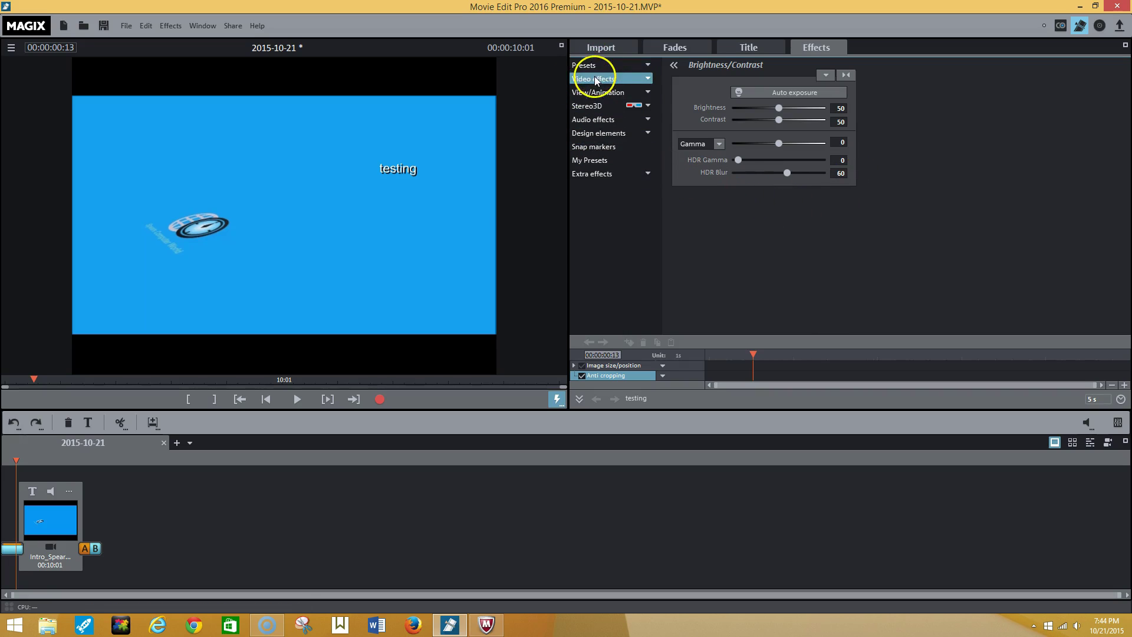
left_click(648, 79)
left_click(651, 79)
left_click(637, 95)
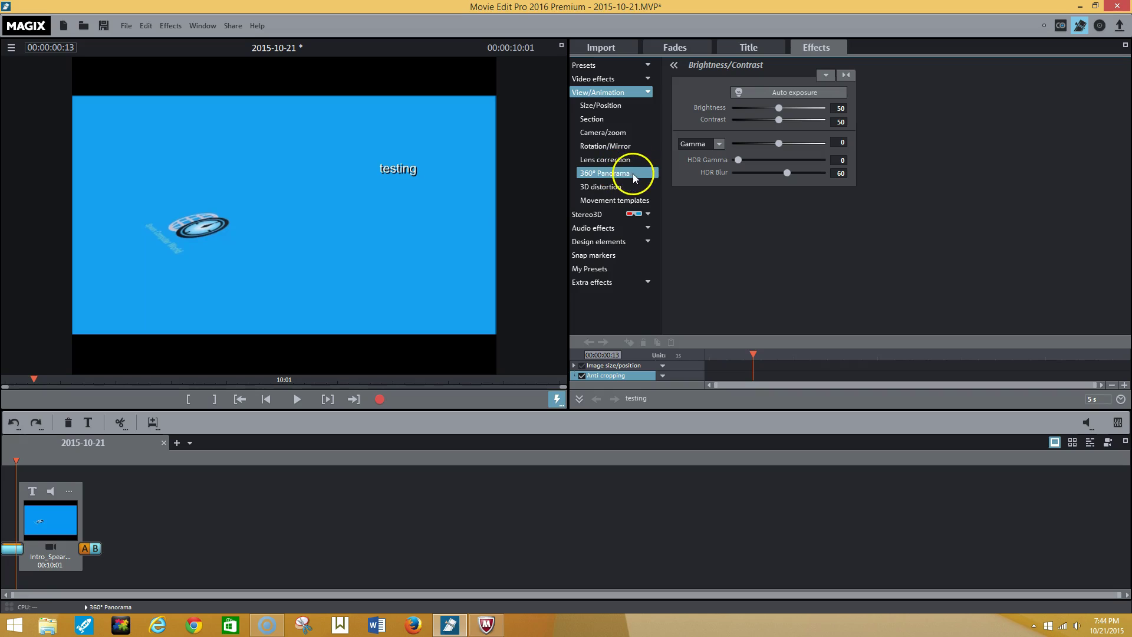
left_click(647, 93)
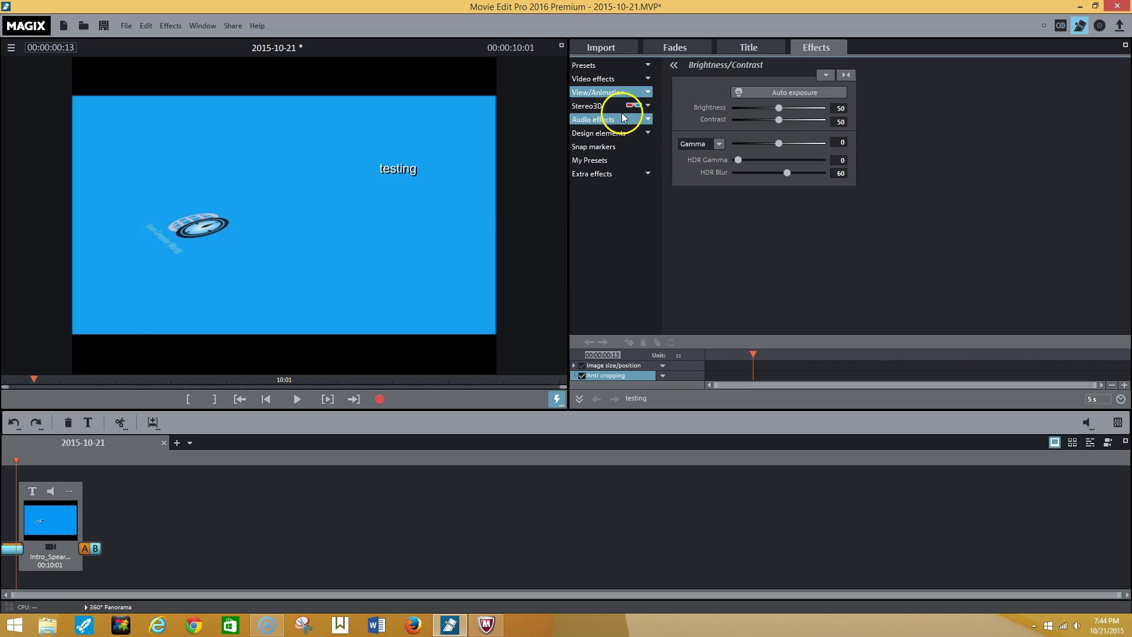
left_click(634, 107)
left_click(635, 108)
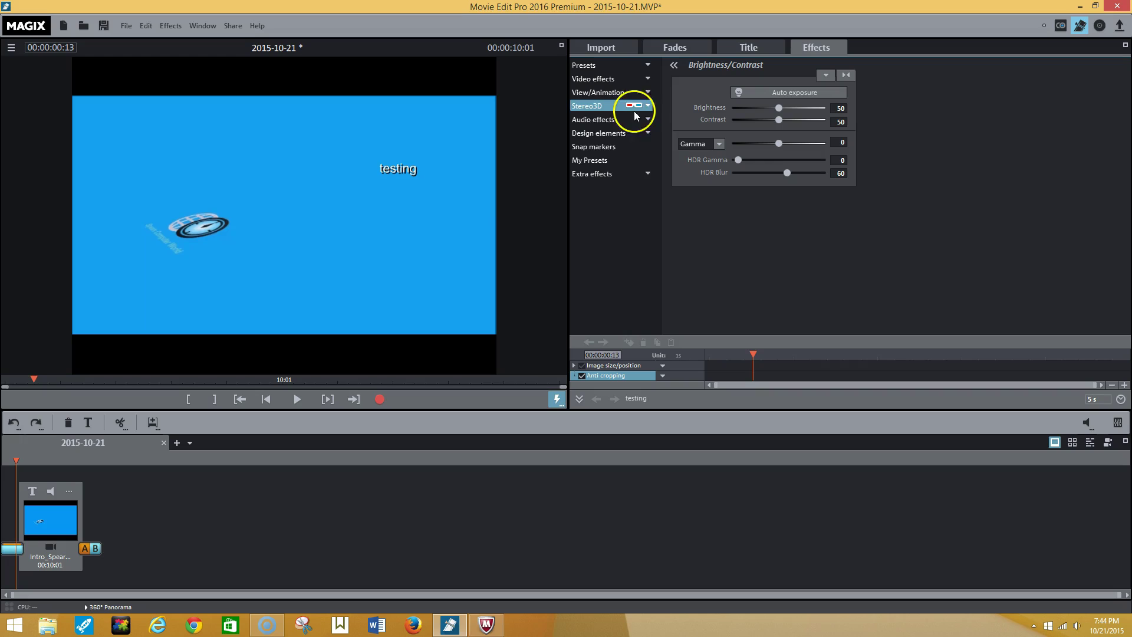
left_click(644, 121)
left_click(645, 121)
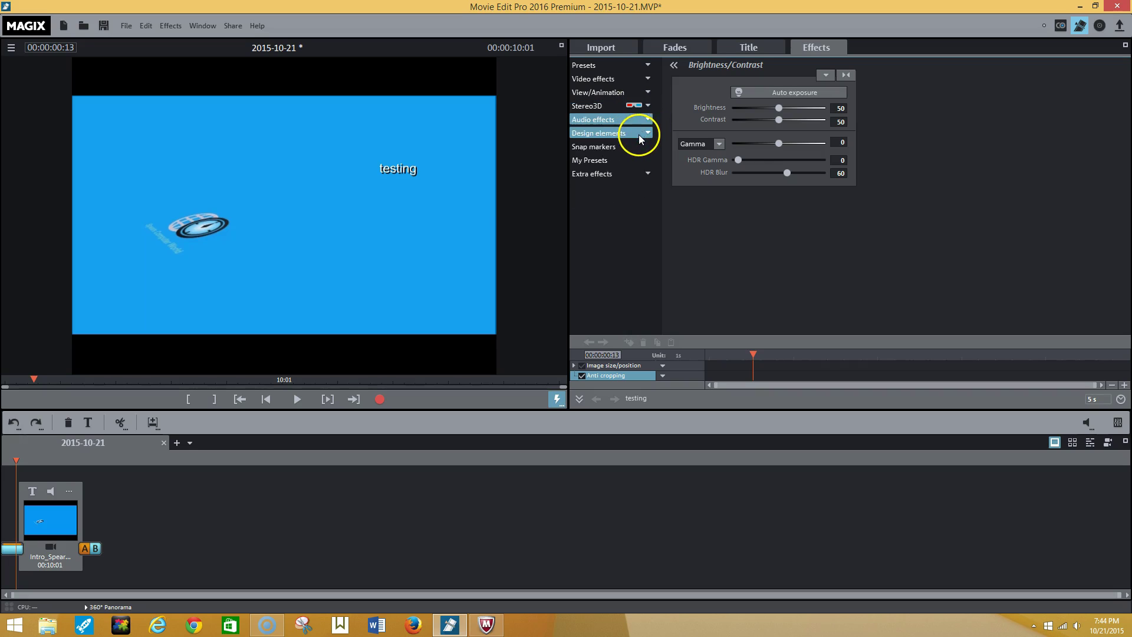
left_click(639, 136)
Collapse Design elements and look through the Effects, Edit and Help menus
left_click(639, 136)
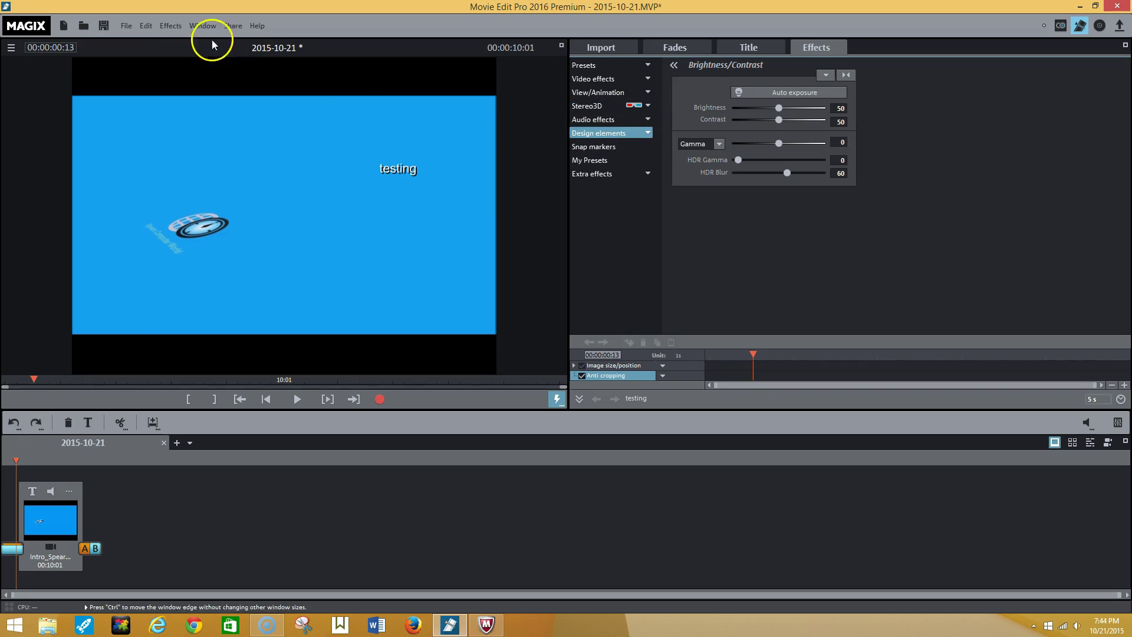
left_click(169, 28)
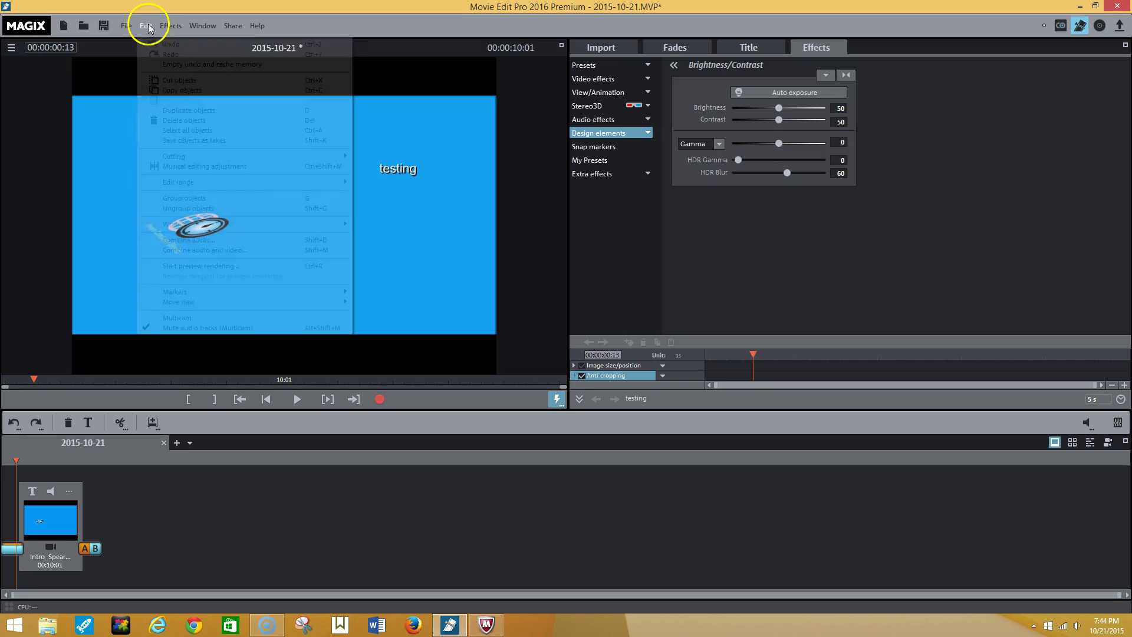
left_click(141, 30)
left_click(141, 30)
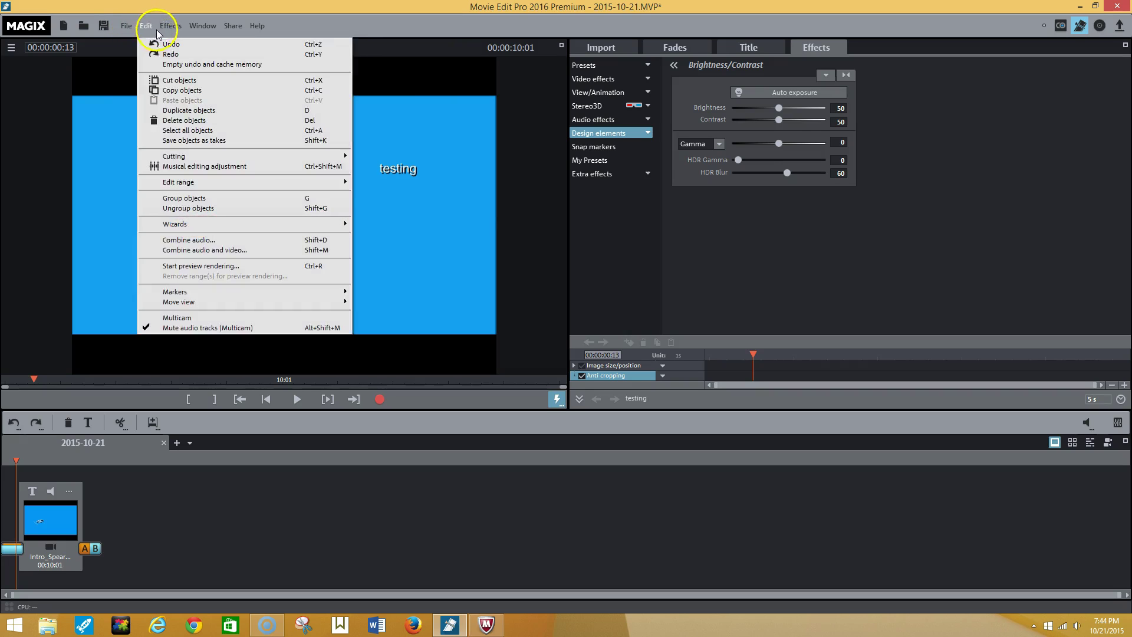
mouse_move(253, 29)
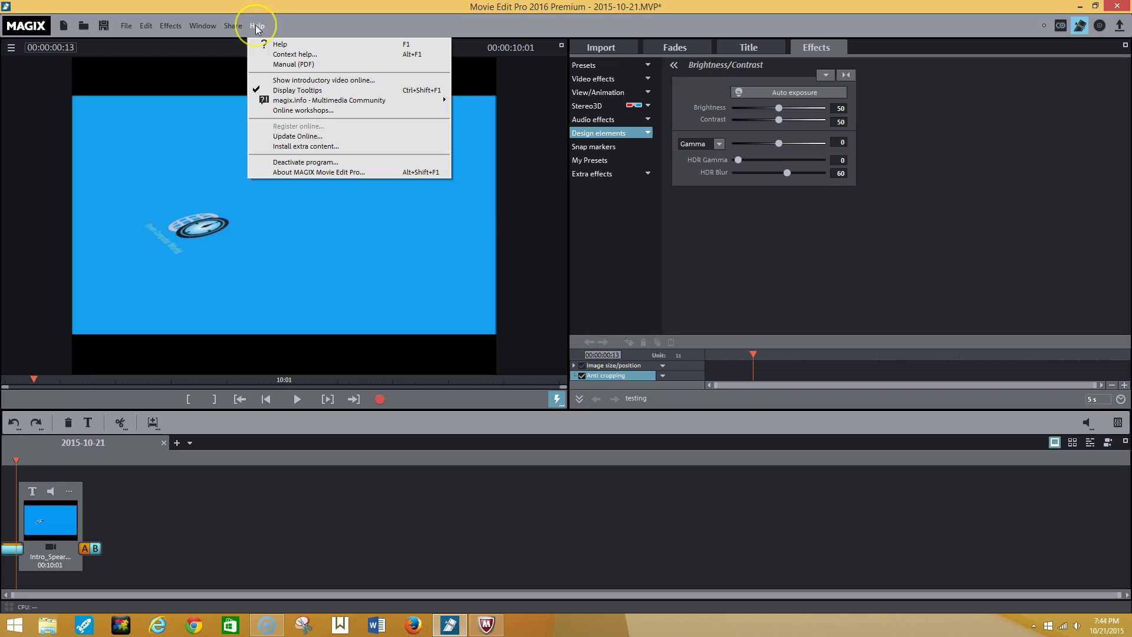
left_click(581, 294)
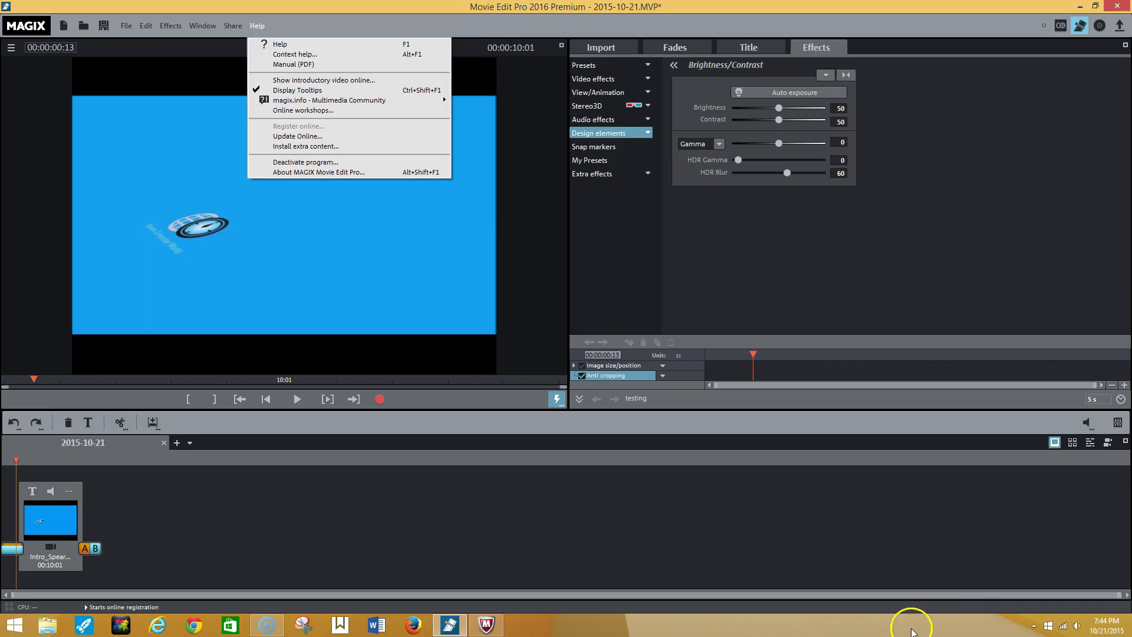
left_click(472, 25)
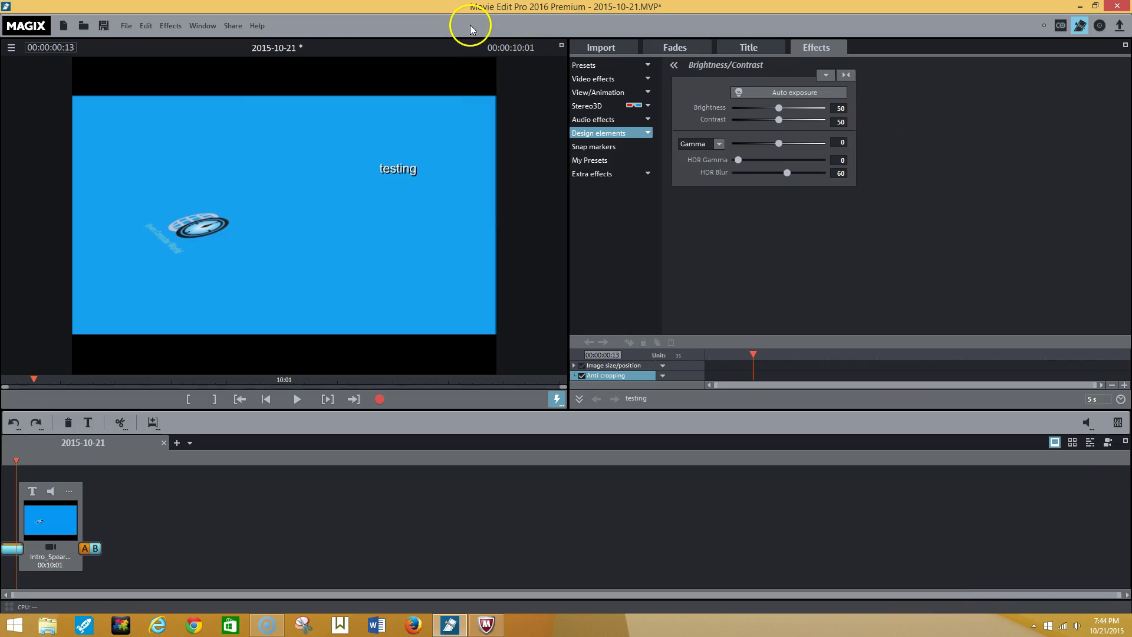
Look through the Share menu, then bring up the Window menu
left_click(228, 27)
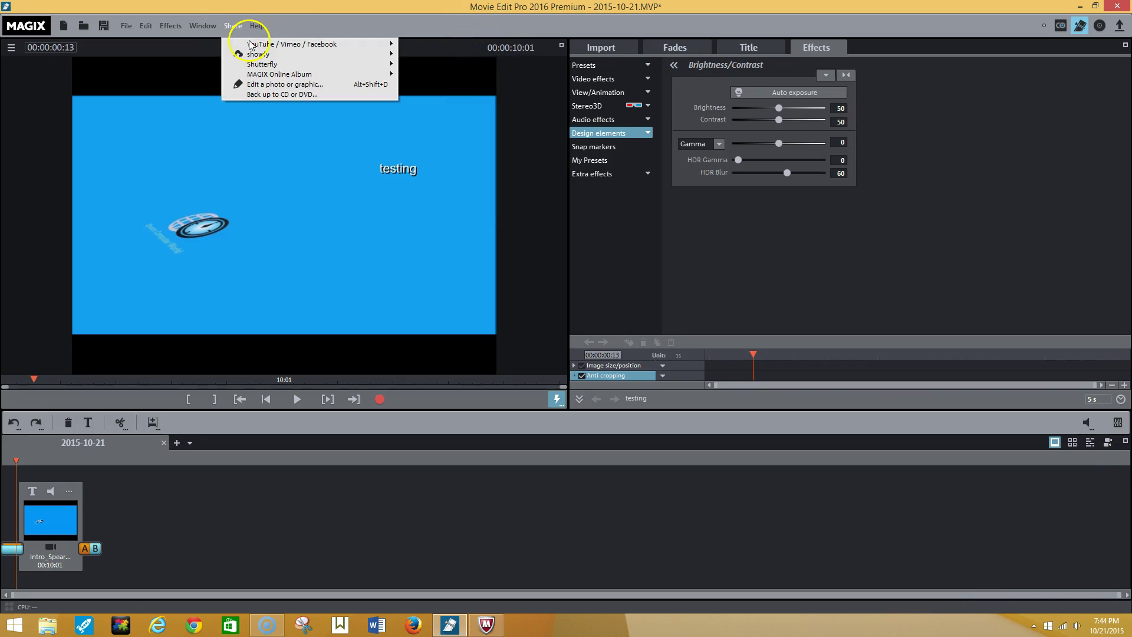
mouse_move(252, 46)
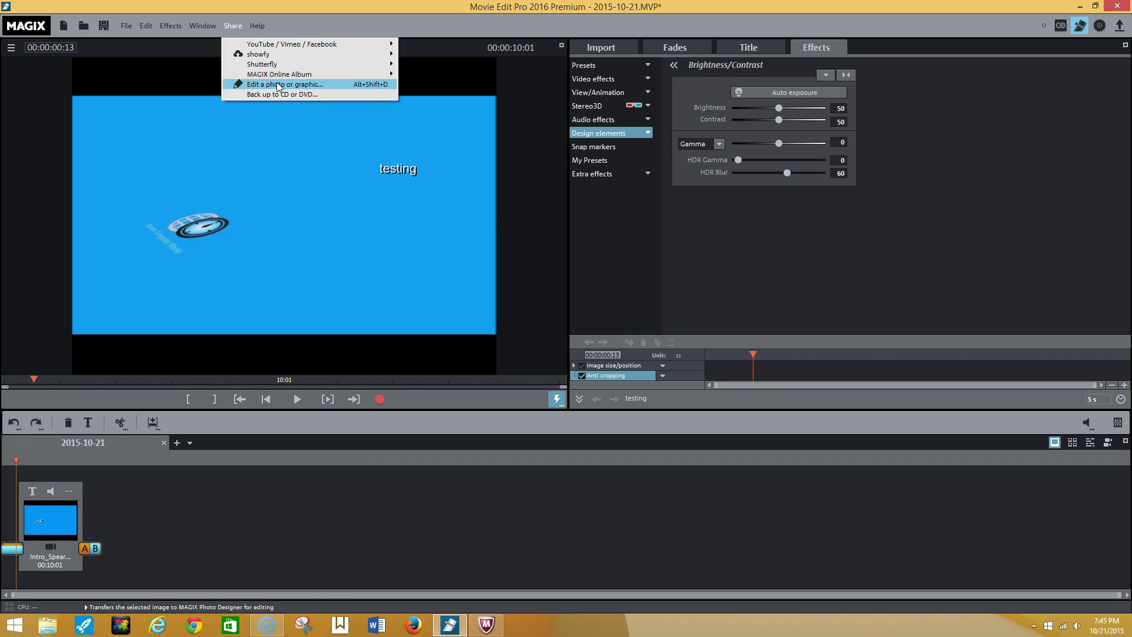
left_click(202, 25)
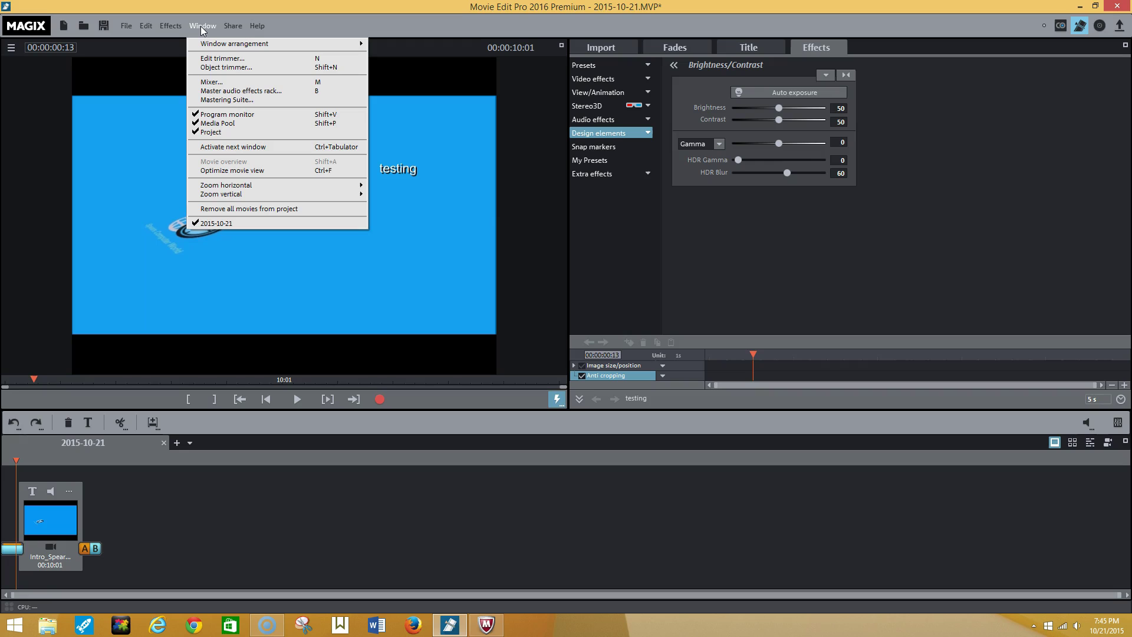
Open the Mixer centred on screen, then check the master effects rack's 10-band equalizer presets and close the rack
left_click(203, 81)
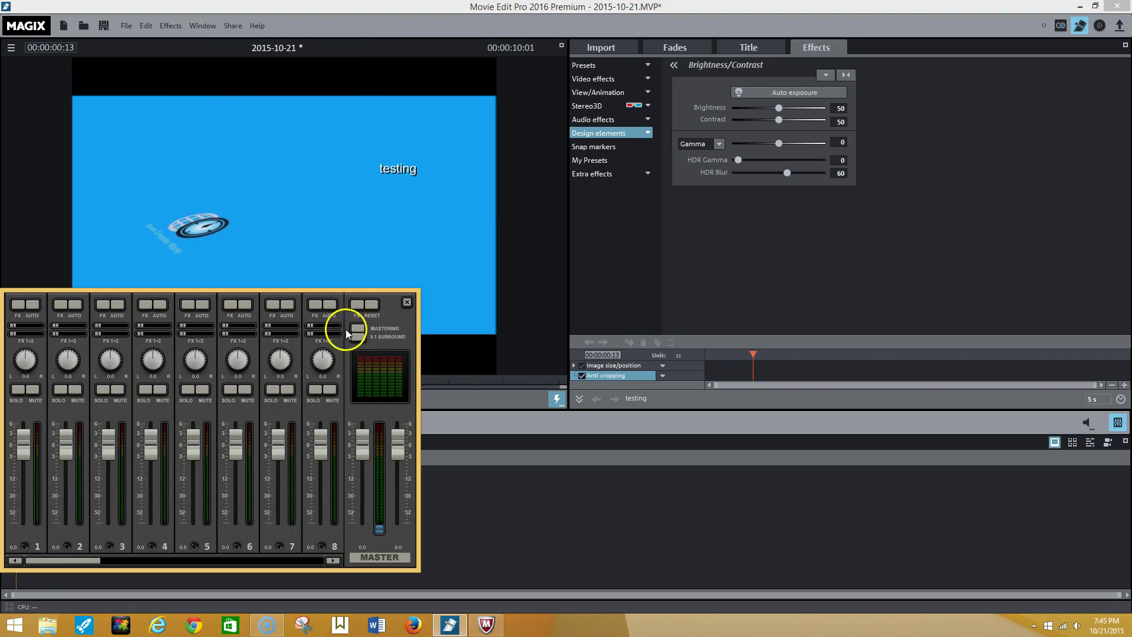
left_click_drag(392, 309, 776, 287)
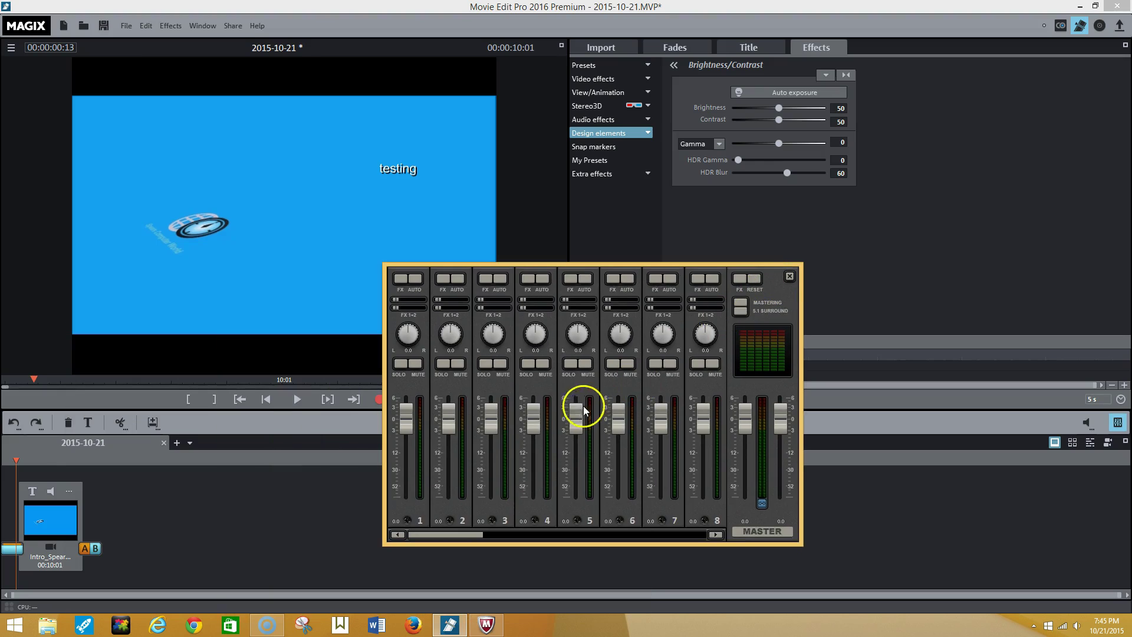
left_click(203, 26)
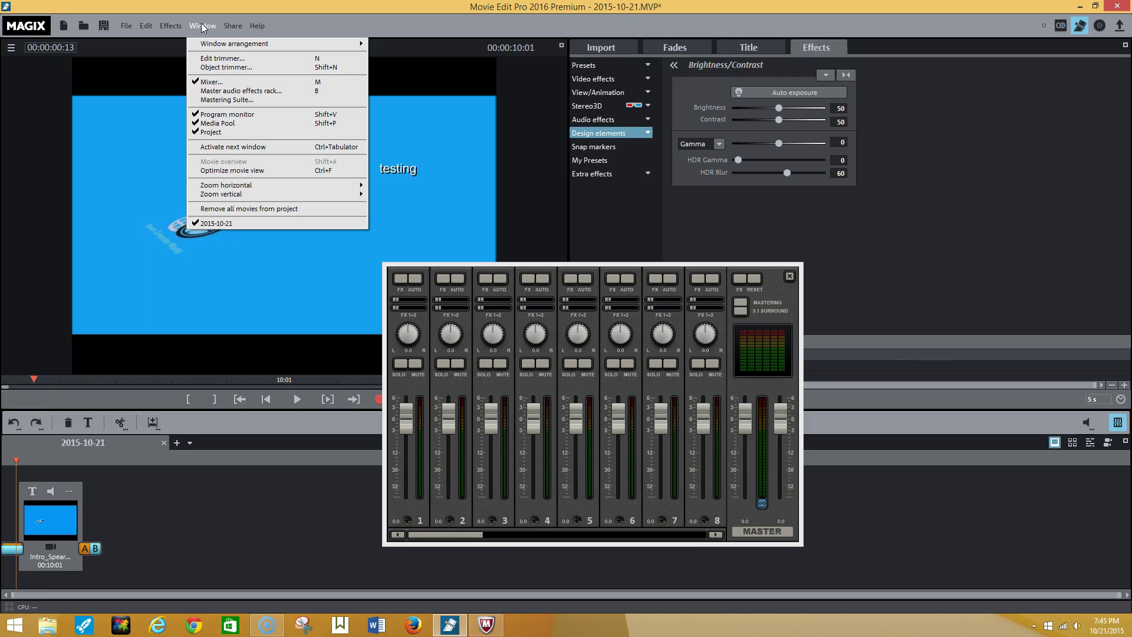
left_click(217, 92)
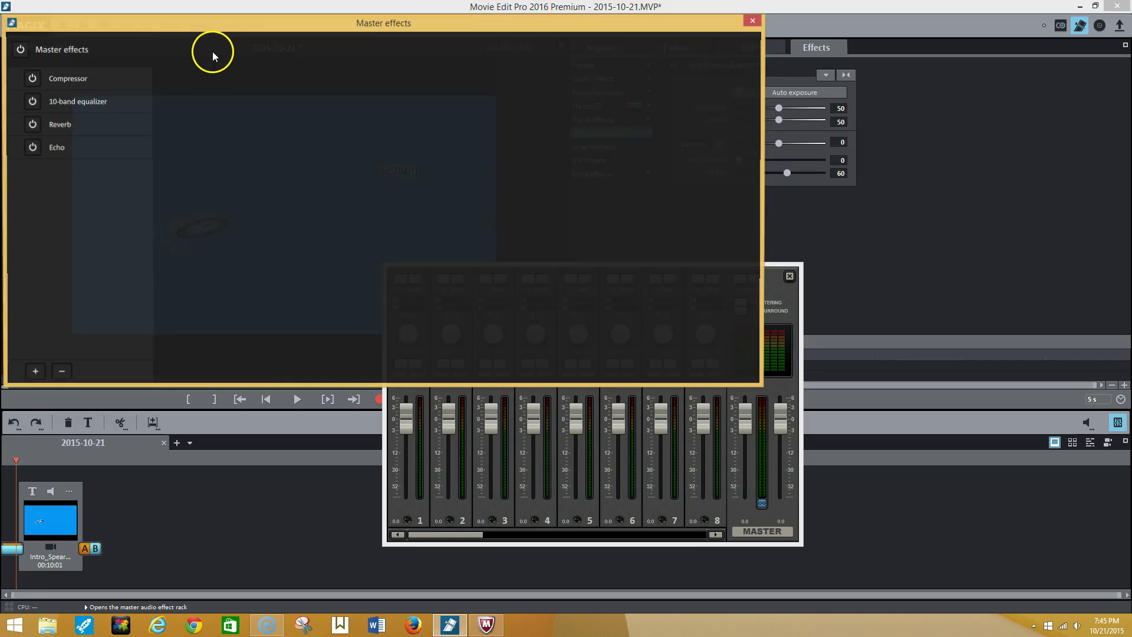
left_click(75, 105)
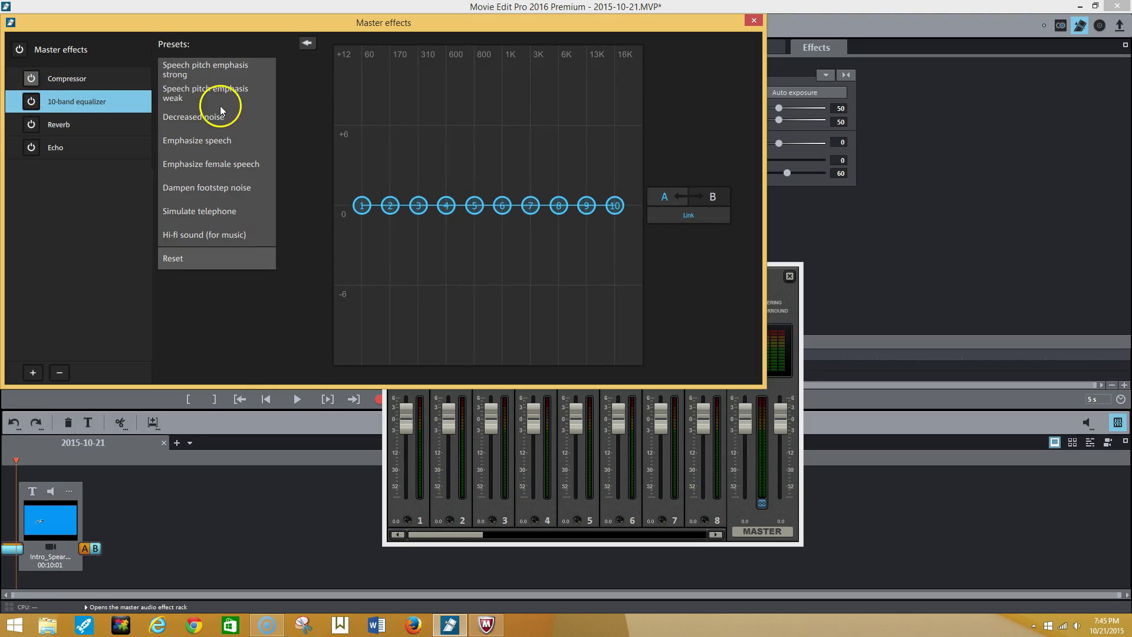
left_click(754, 21)
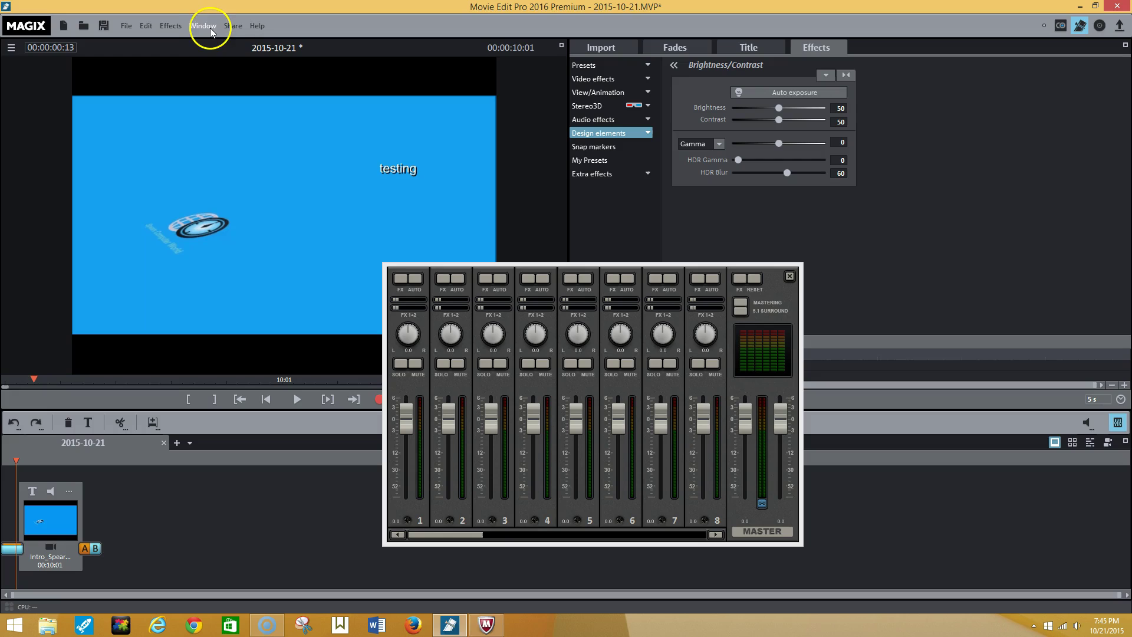
left_click(232, 27)
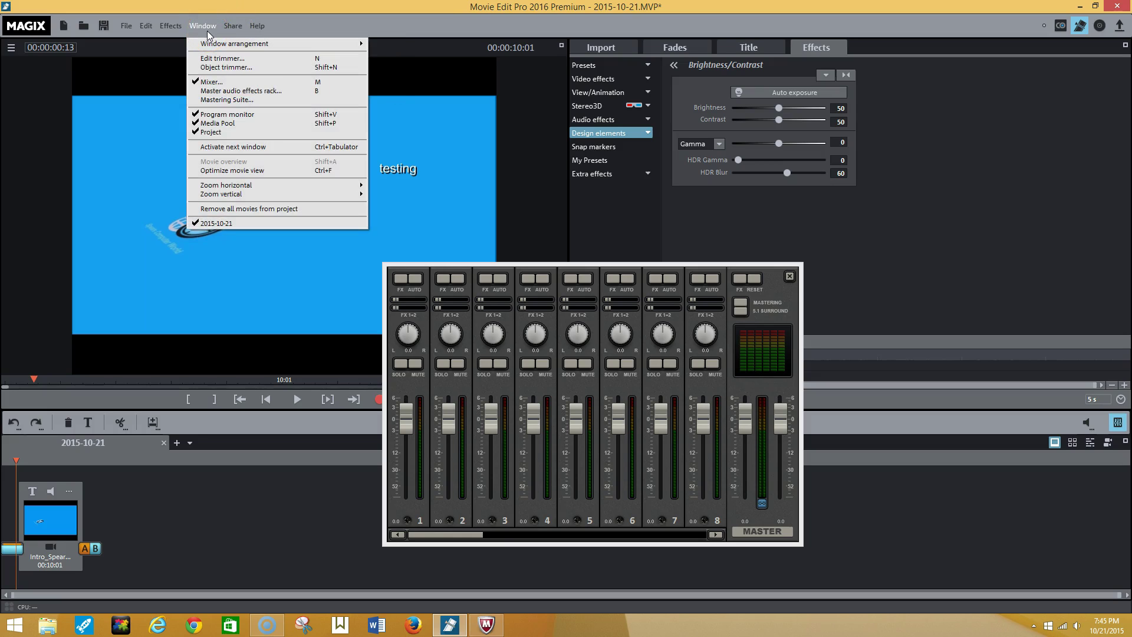
Apply the 70's disco 2 Auto Mastering style in the Mastering Suite, then close it
left_click(215, 101)
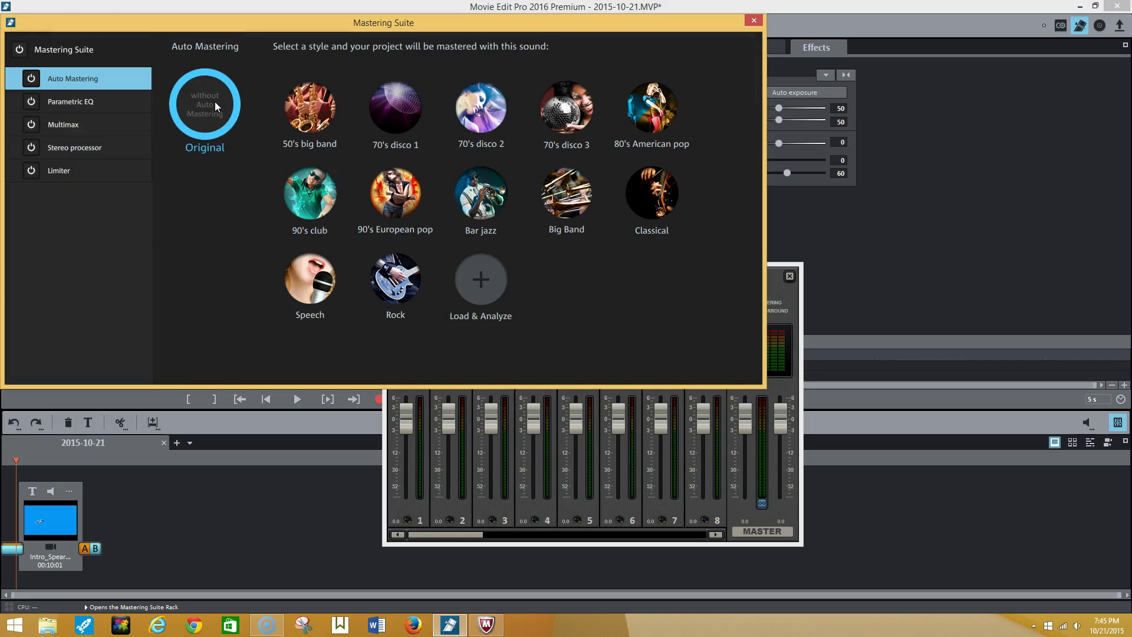
left_click(480, 107)
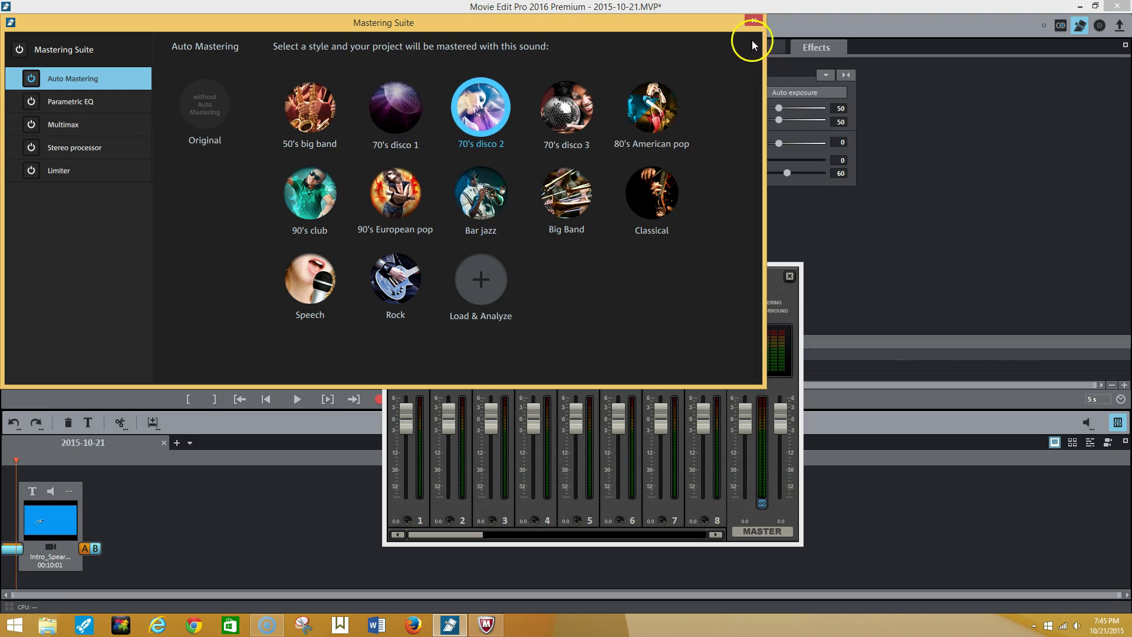
left_click(754, 22)
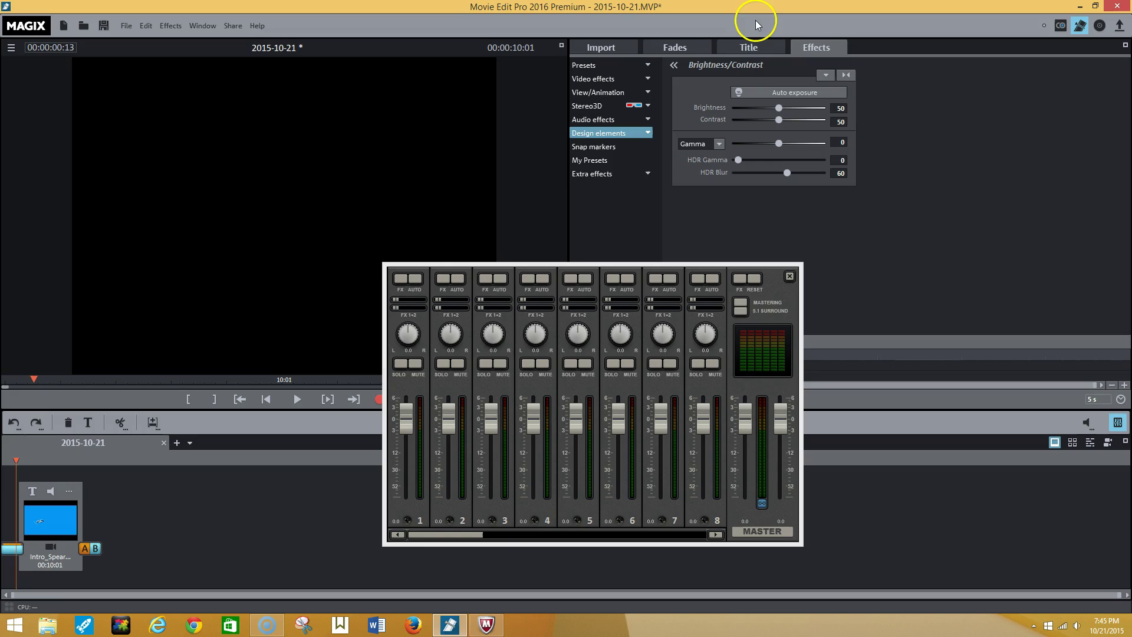
Play the intro while pulling the MASTER fader down and raising it back to full
left_click(294, 398)
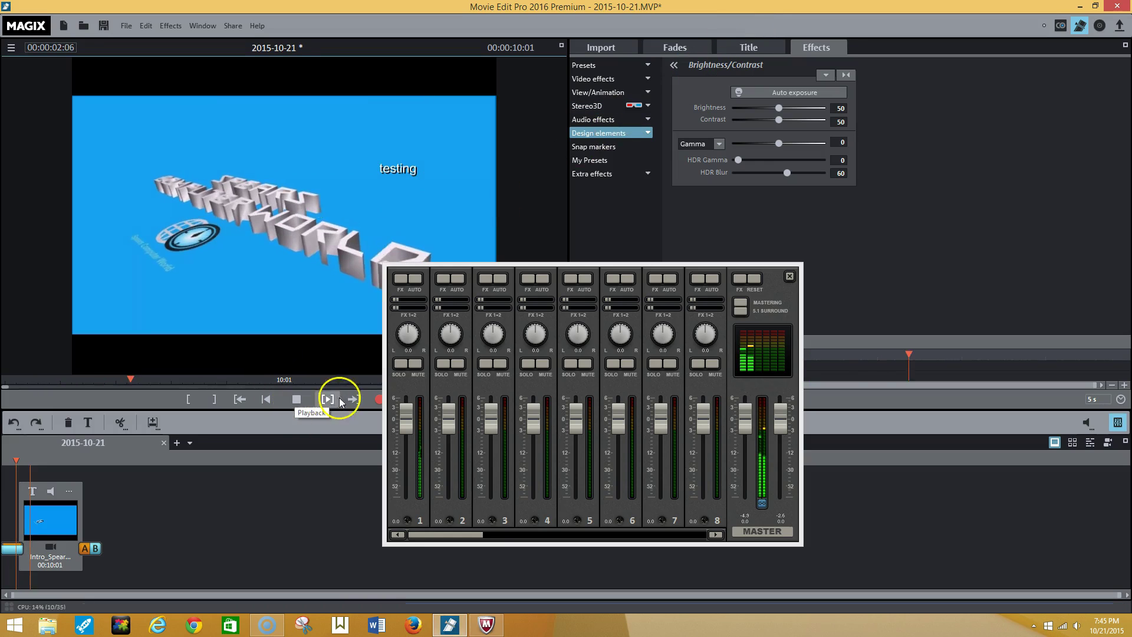
left_click_drag(746, 415, 743, 389)
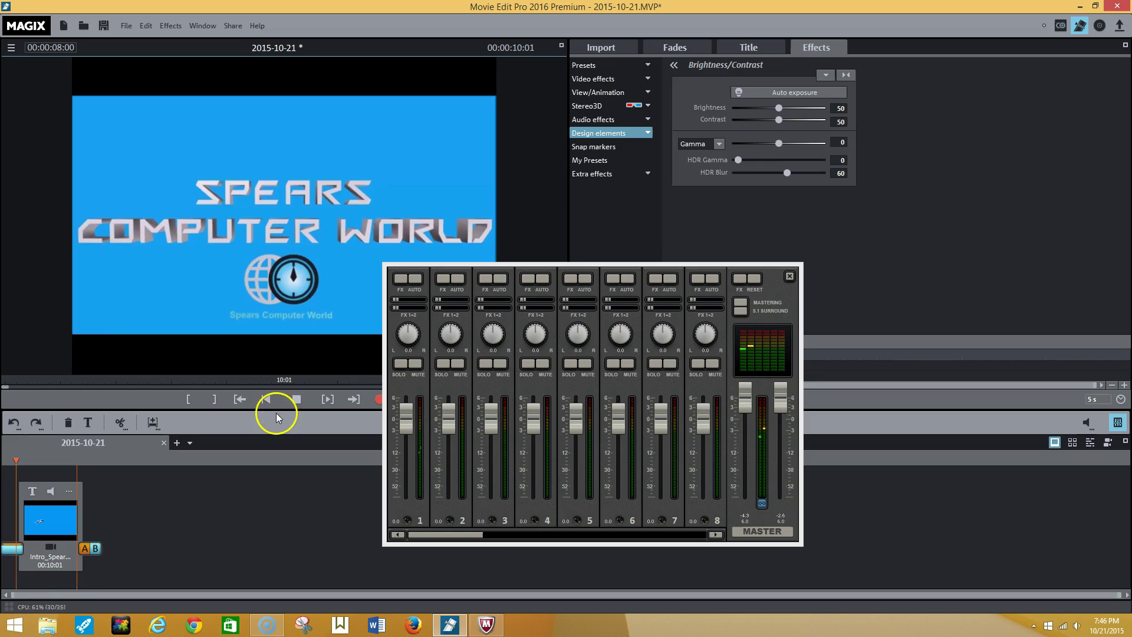
left_click(296, 400)
left_click(298, 399)
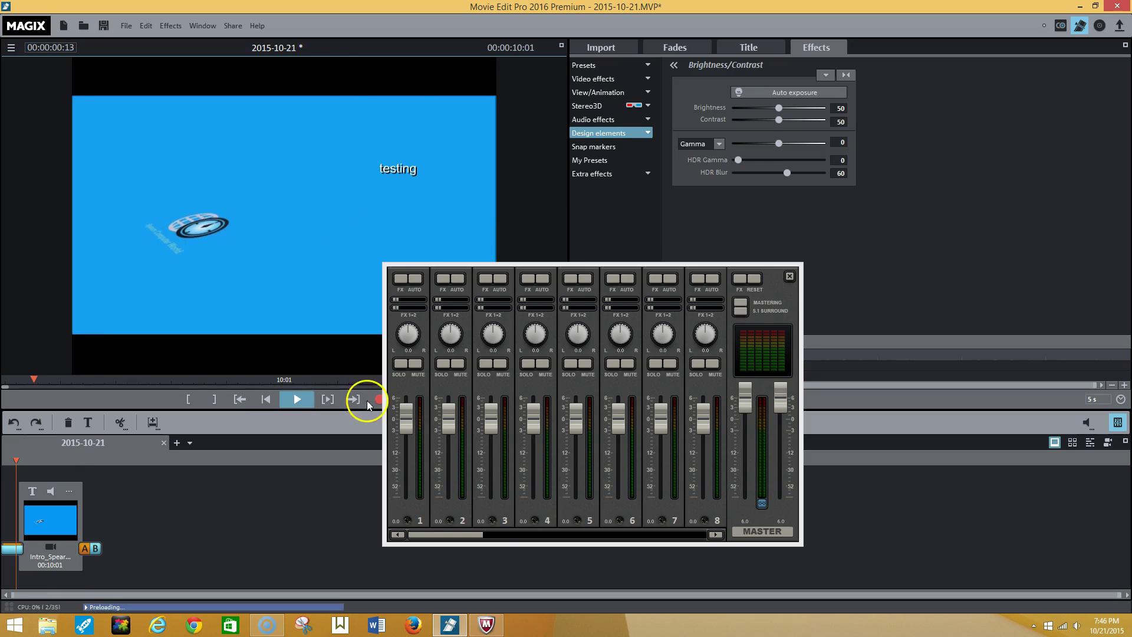
left_click_drag(745, 394, 740, 496)
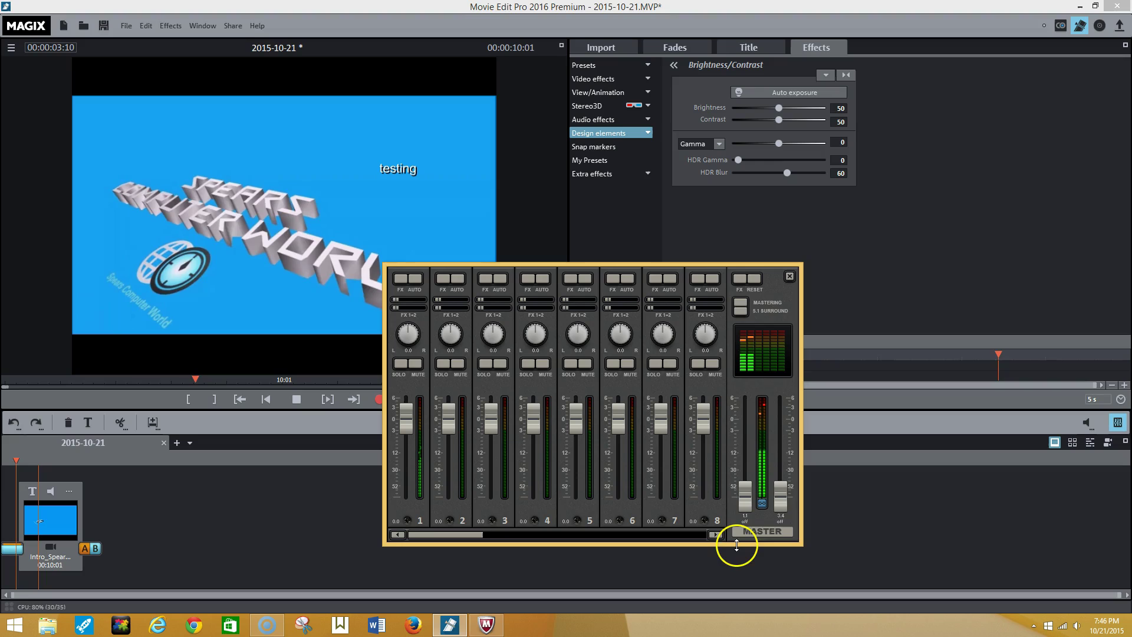
left_click(263, 381)
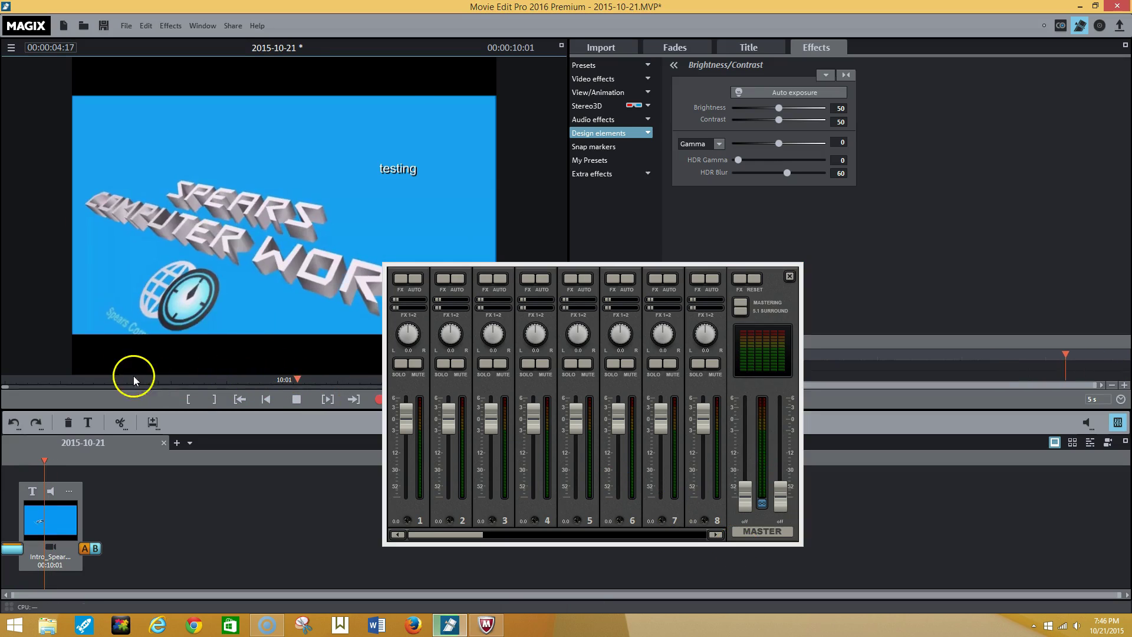
left_click(47, 379)
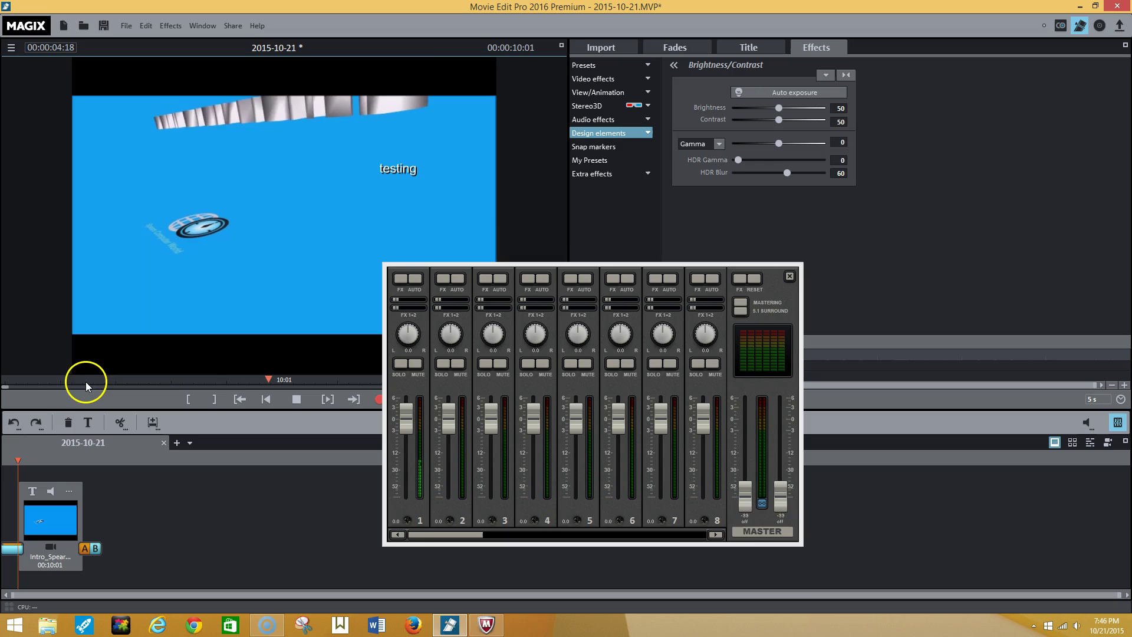
left_click(33, 379)
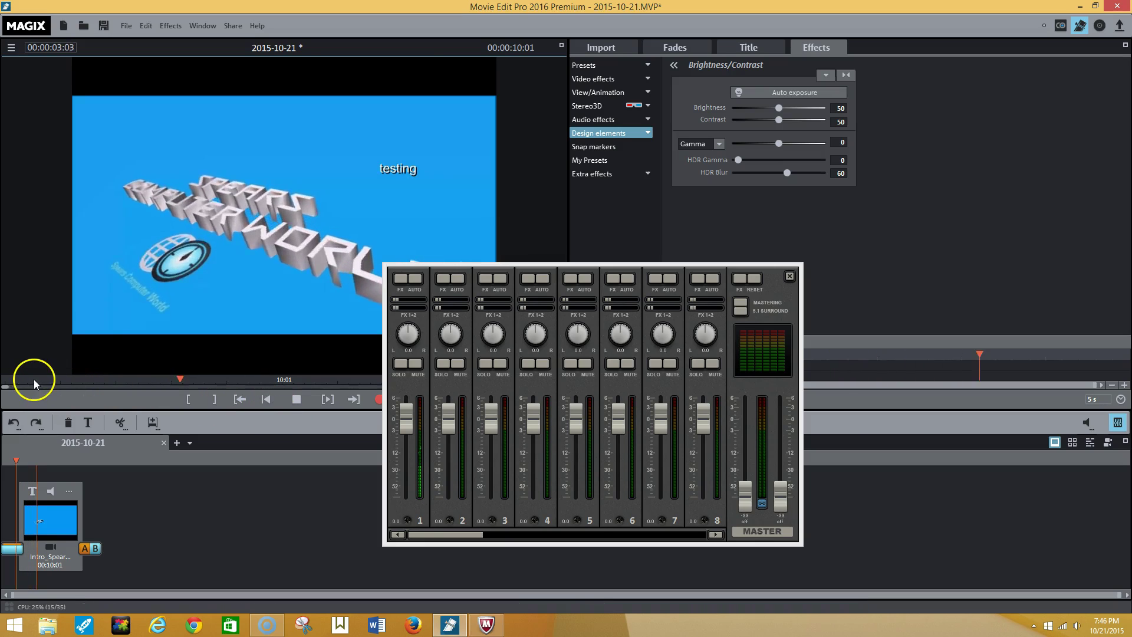
left_click(35, 380)
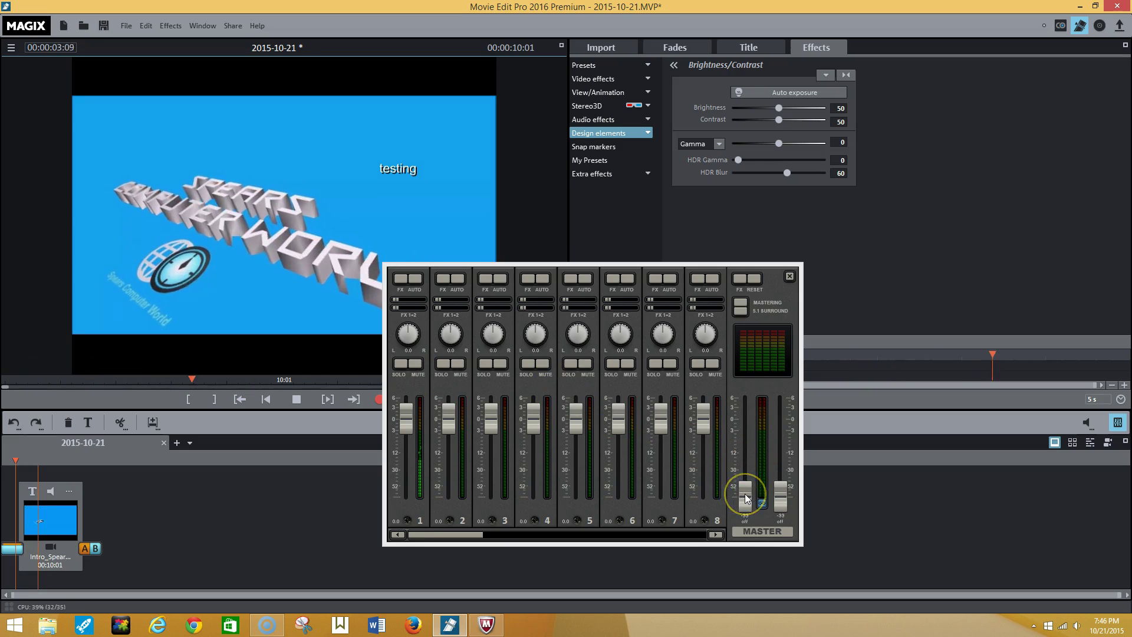
left_click_drag(745, 498, 746, 387)
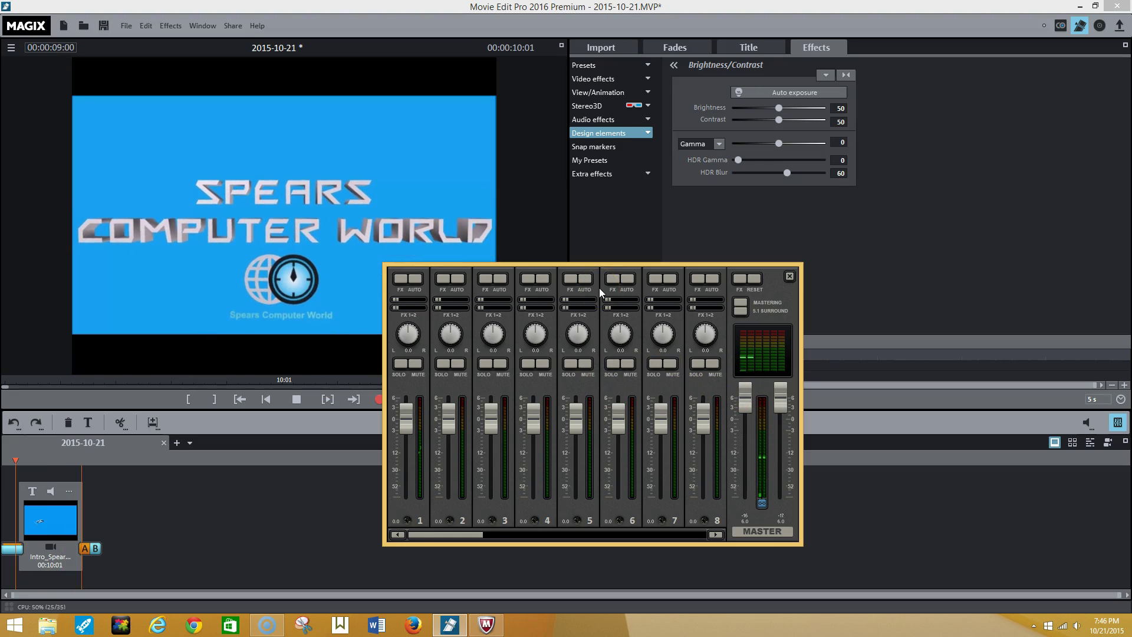
Pan mixer channel 5 to -1.2 and raise its fader to +2.1 dB
left_click_drag(578, 334, 571, 323)
left_click(593, 420)
mouse_move(577, 420)
left_mouse_down()
mouse_move(576, 450)
mouse_move(572, 407)
left_mouse_up()
left_click(559, 411)
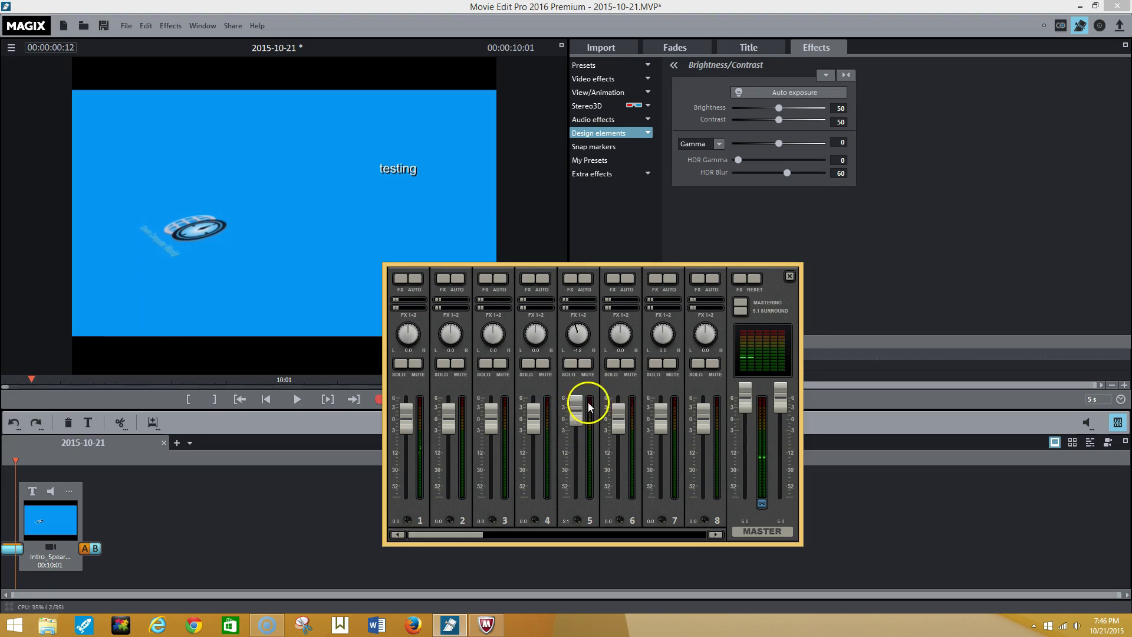
left_click(789, 275)
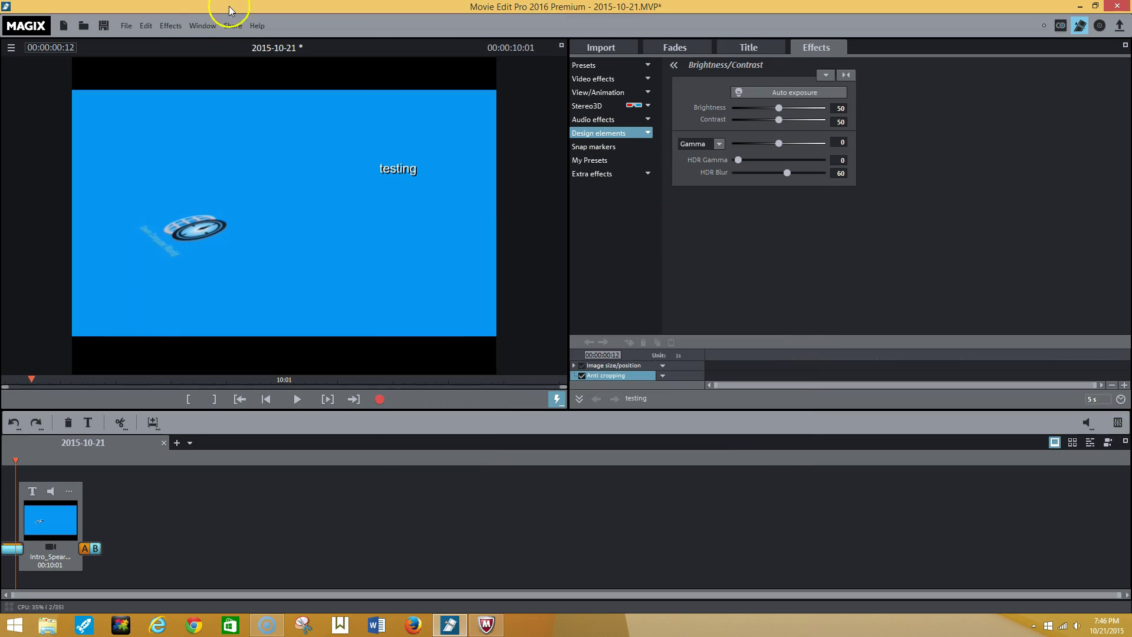
left_click(188, 27)
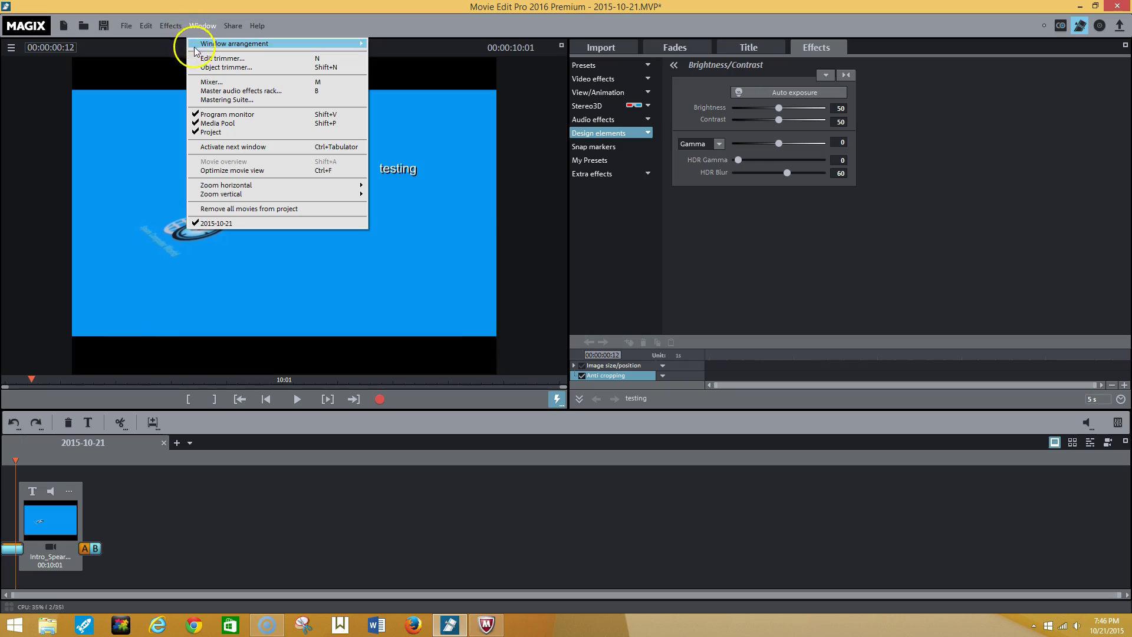
mouse_move(170, 27)
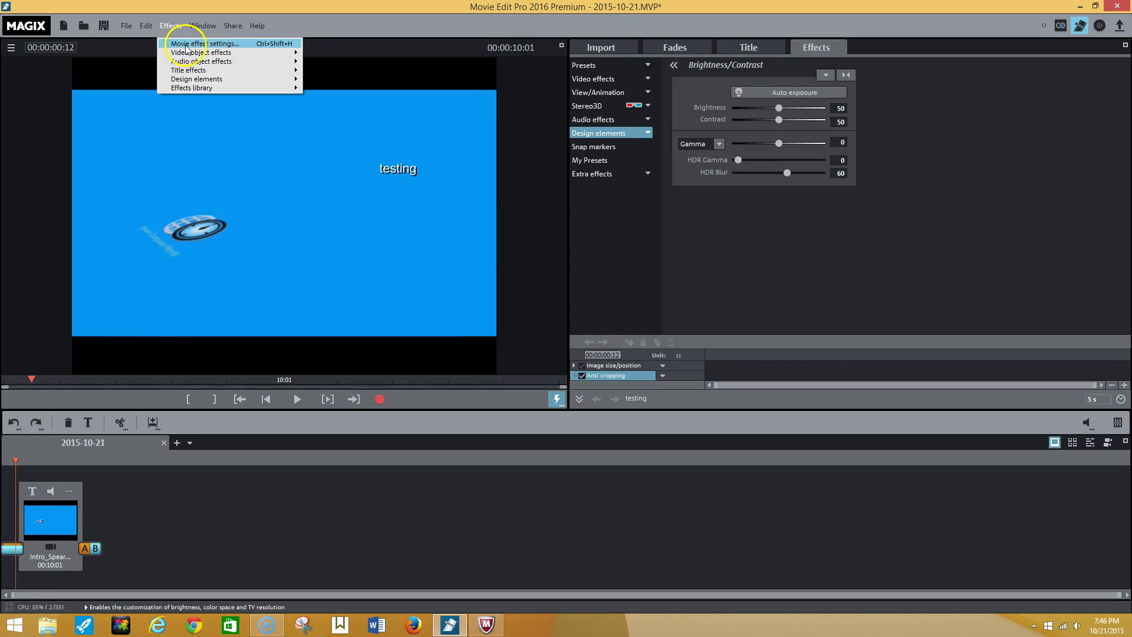
mouse_move(187, 56)
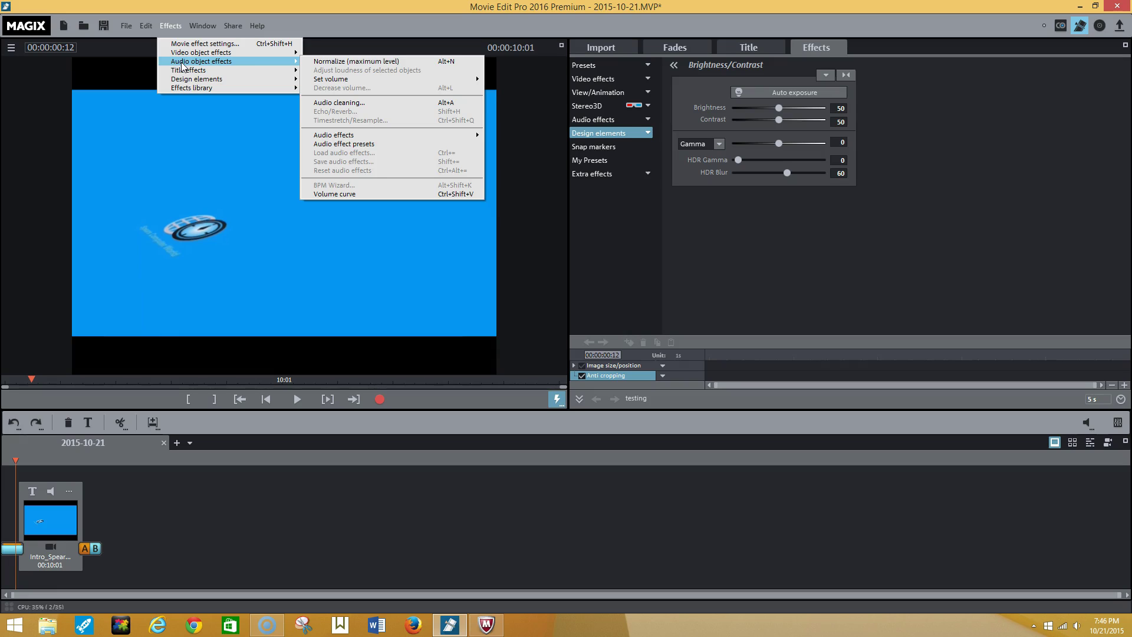
left_click(371, 104)
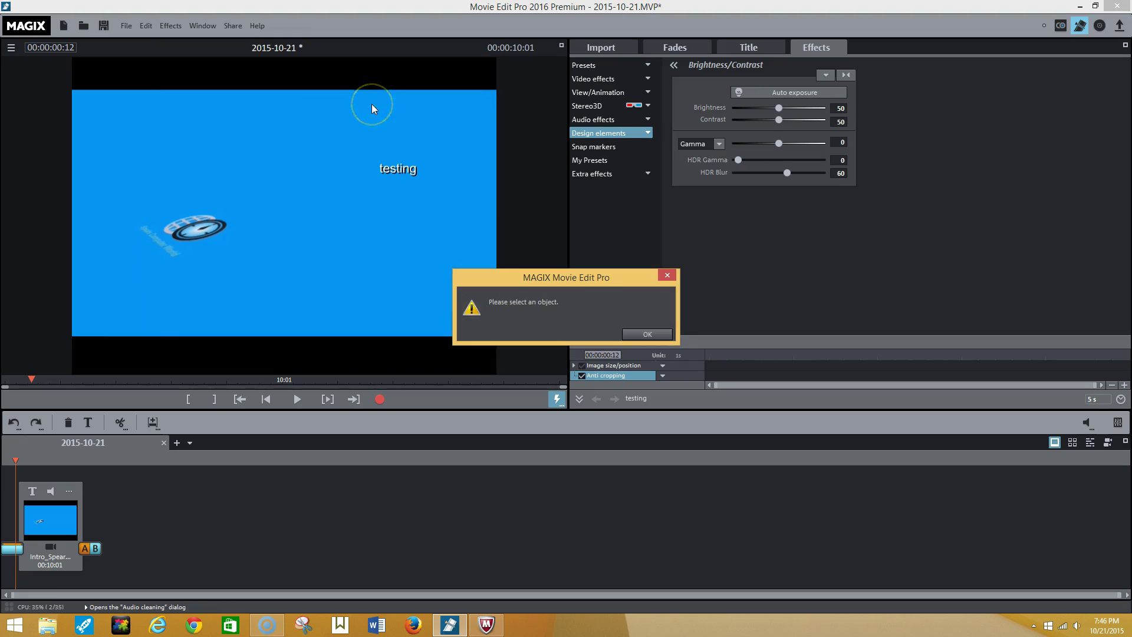
left_click(652, 332)
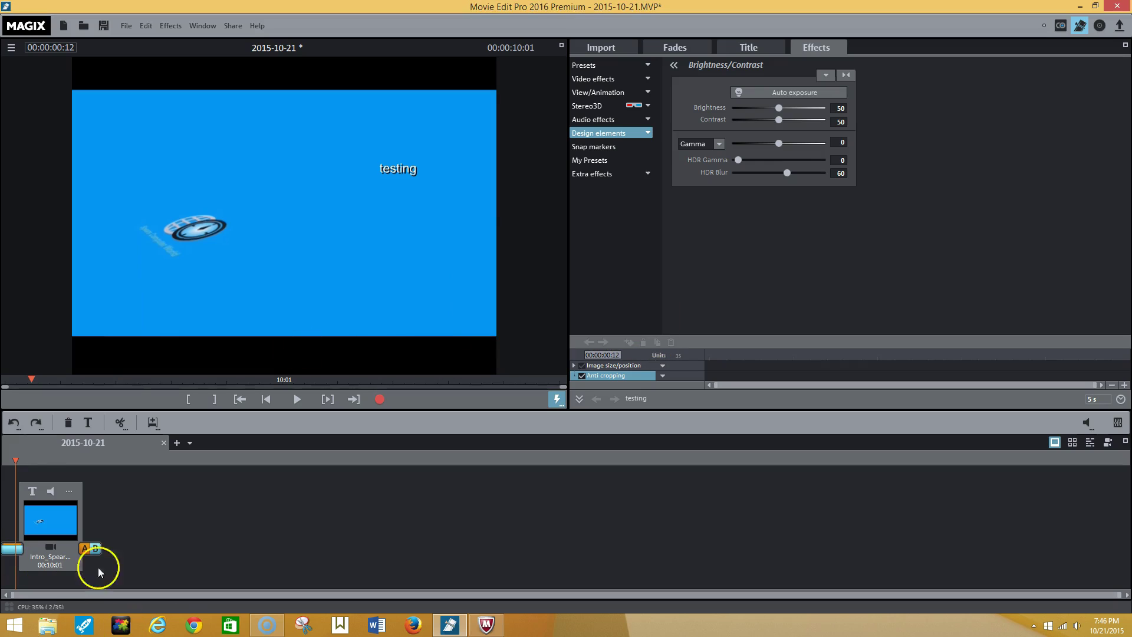
Check the Window menu, then view Snap markers, the empty My Presets page, and Extra effects' Plug-ins entry
left_click(202, 27)
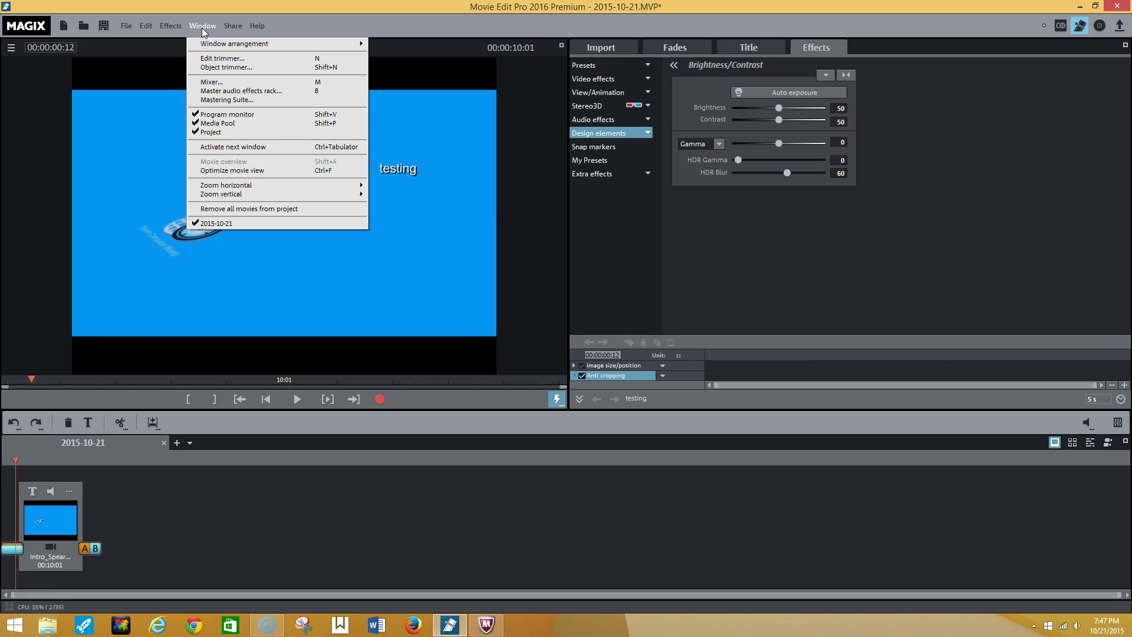
left_click(835, 222)
left_click(596, 147)
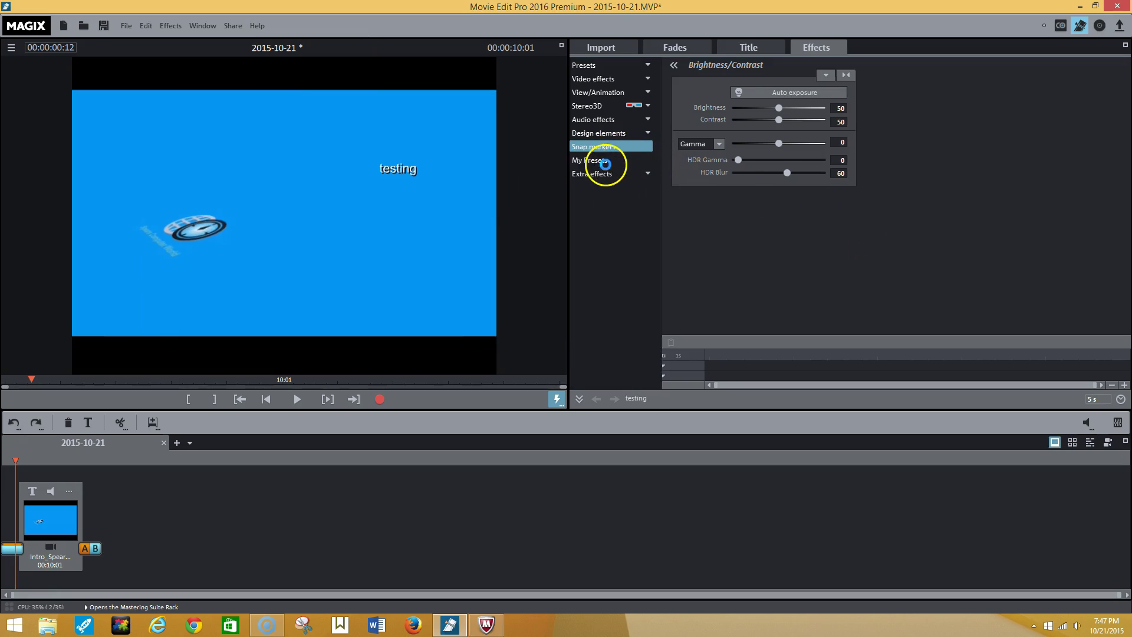
left_click(604, 164)
left_click(605, 174)
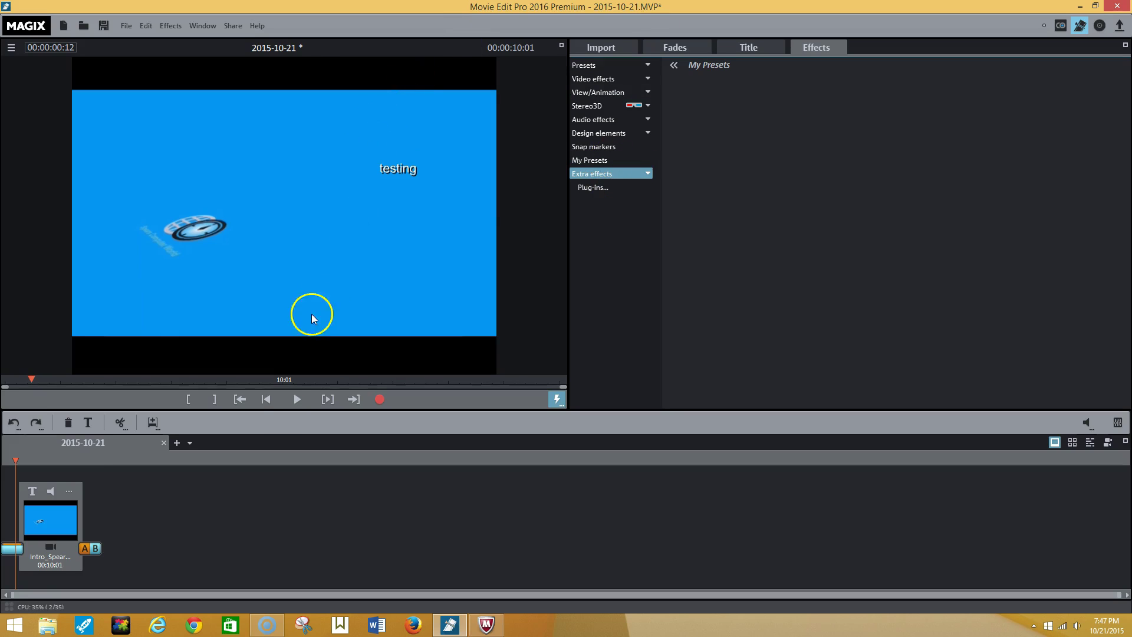
Start preview playback to watch the intro's 3D lettering animate beside the 'testing' title
left_click(296, 401)
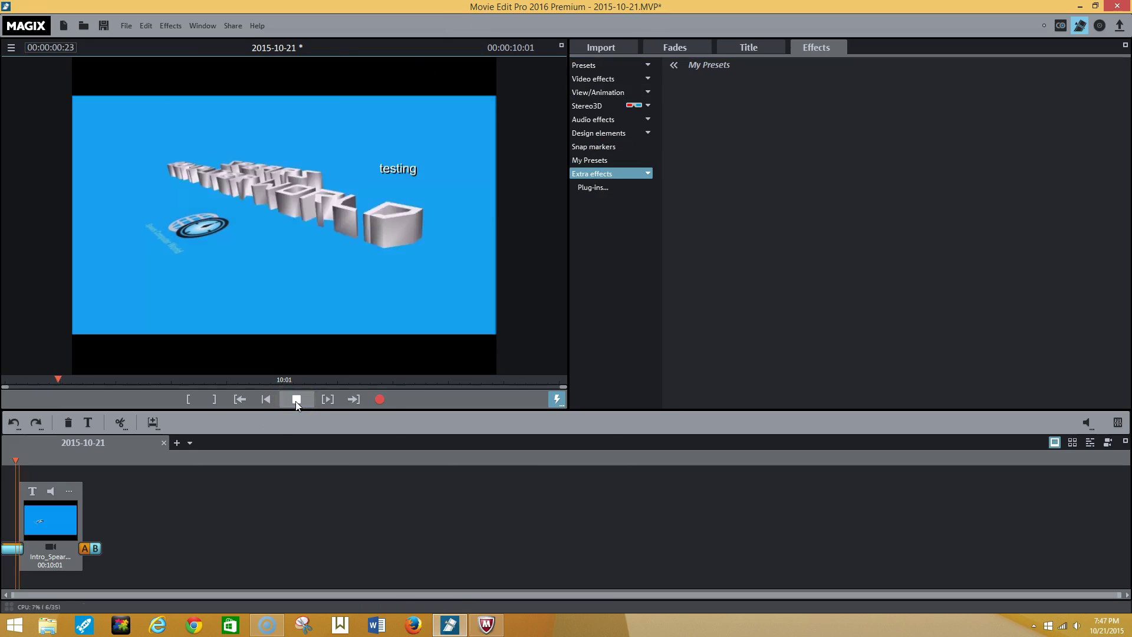